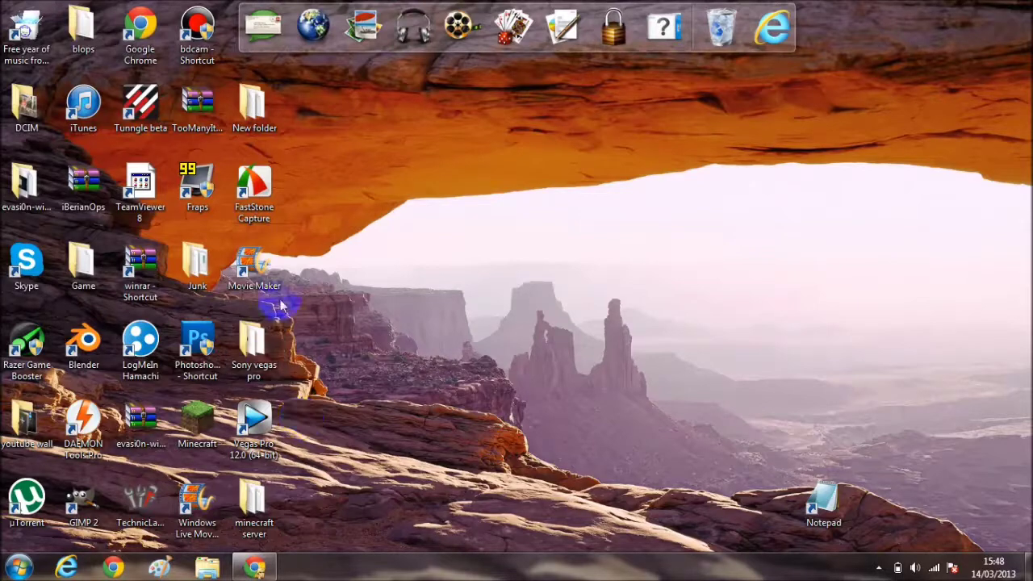
Step: Launch Movie Maker from its desktop shortcut and minimize the empty project
click(260, 270)
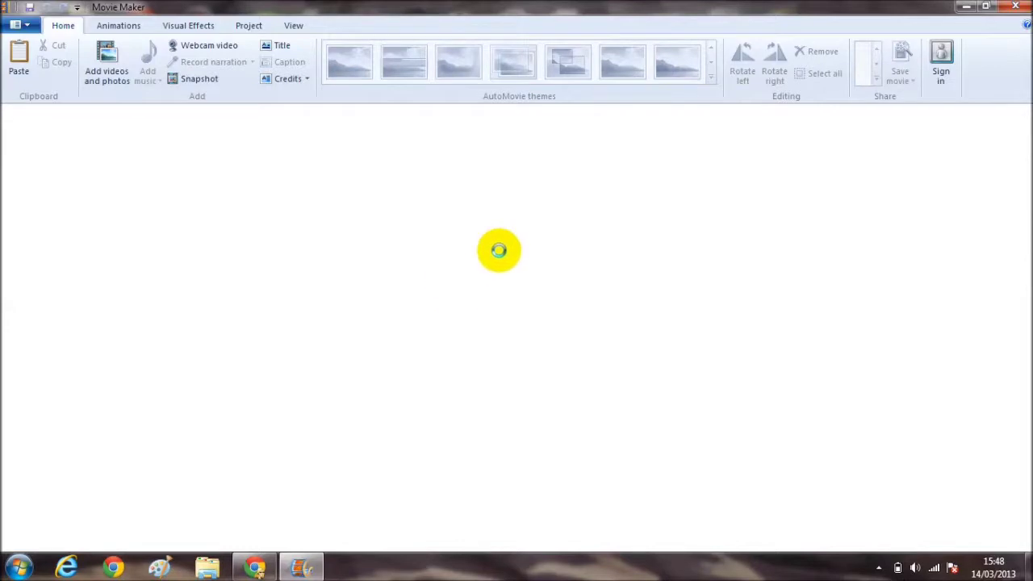
click(966, 8)
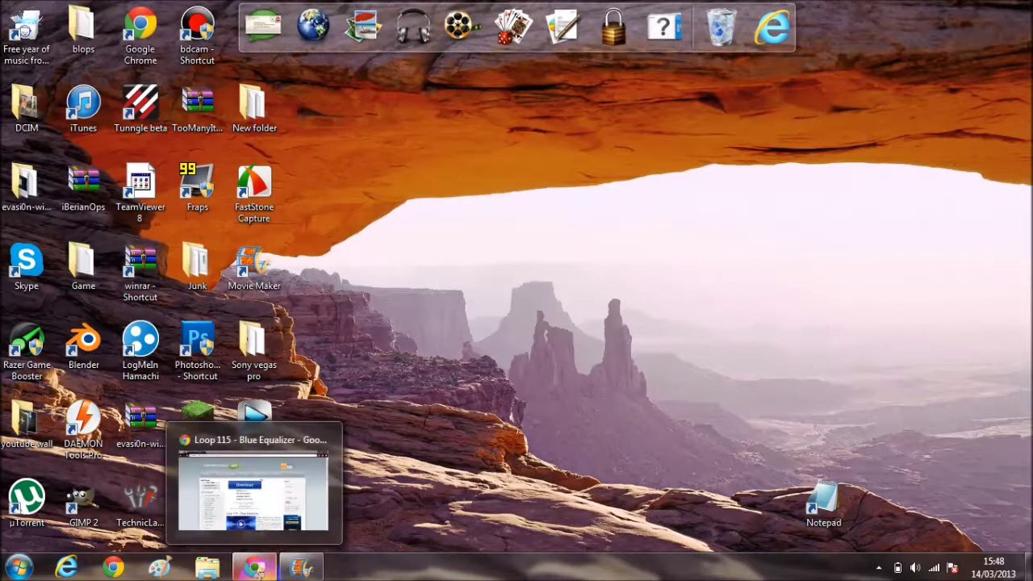
Step: Back in the browser, preview the Loop 115 Blue Equalizer animation on movietools.info
click(254, 567)
scroll(4, 301, down, 2)
scroll(134, 350, down, 4)
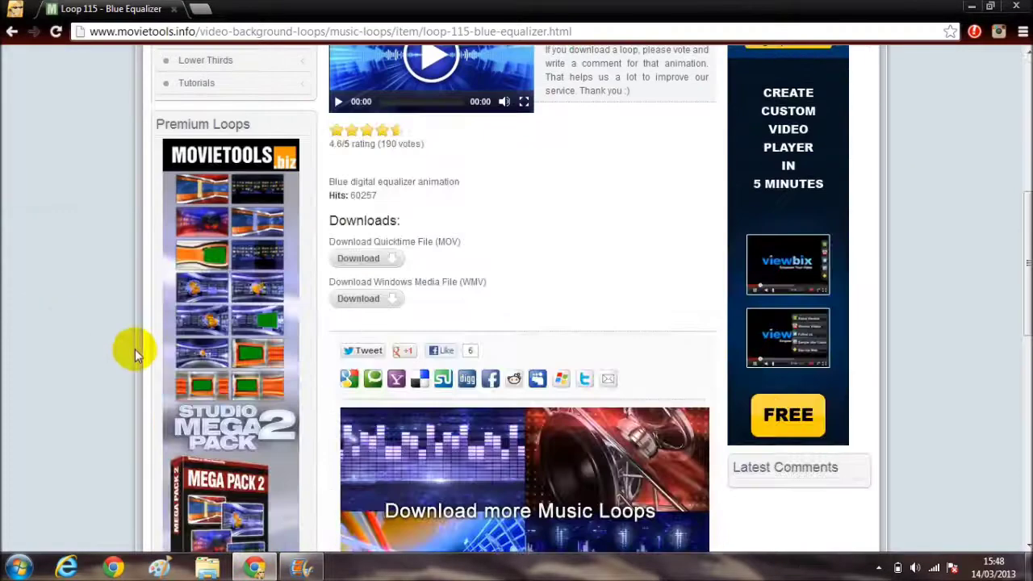
scroll(134, 350, down, 4)
scroll(135, 350, up, 6)
scroll(135, 350, up, 2)
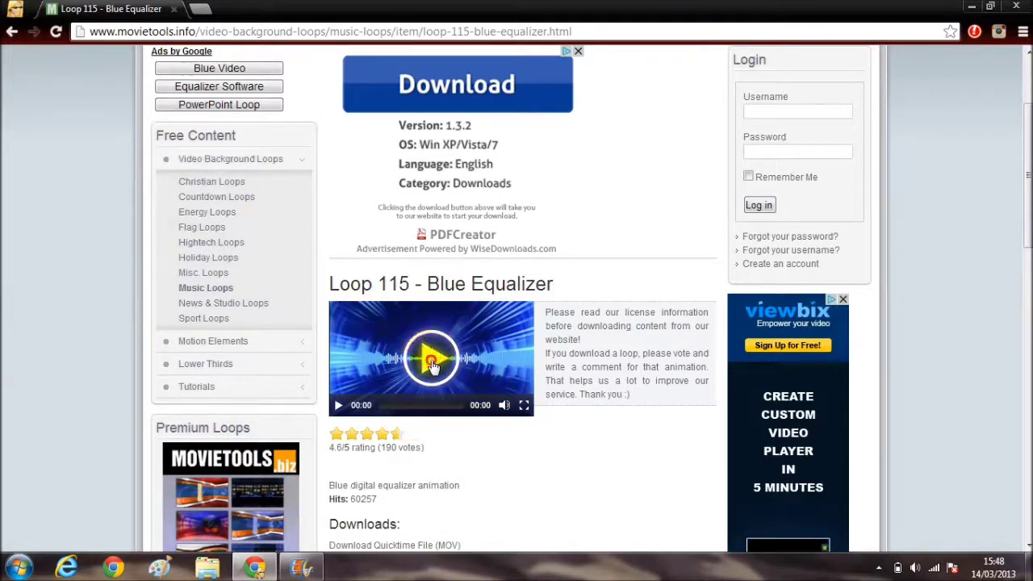
click(339, 405)
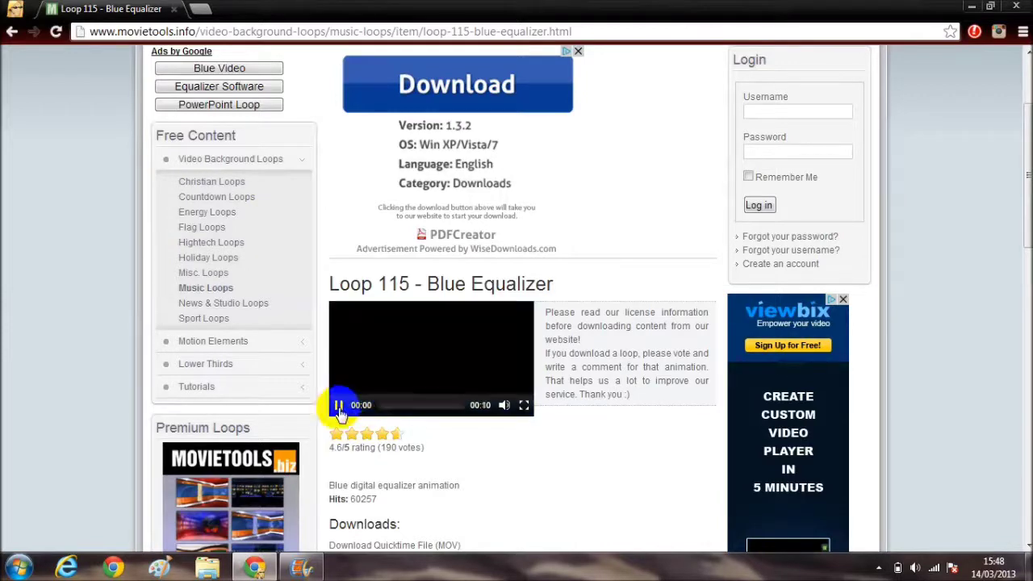
click(339, 406)
Step: Download the loop's QuickTime MOV file, WD0115.mov, and snap the browser to the right half
scroll(513, 400, down, 2)
scroll(436, 331, down, 2)
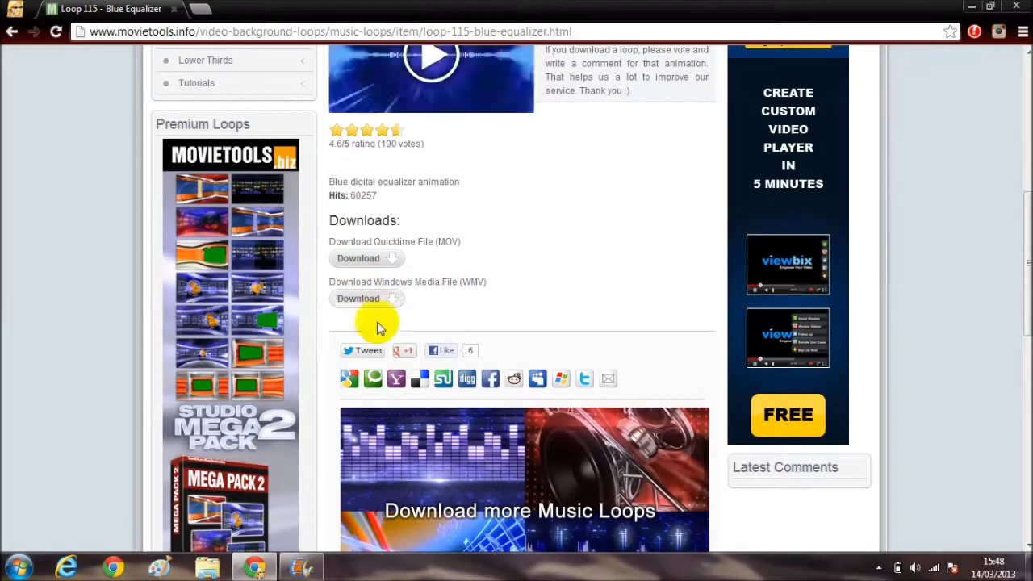
click(393, 260)
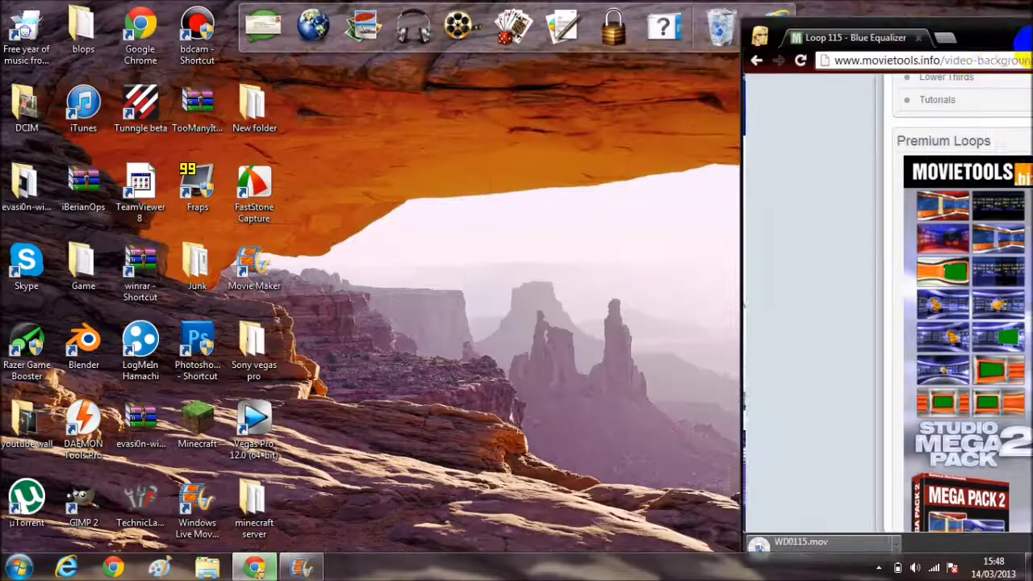
drag(716, 22, 1032, 33)
Step: Restore Movie Maker and snap it to the left half beside the finished WD0115.mov download
drag(565, 532, 461, 510)
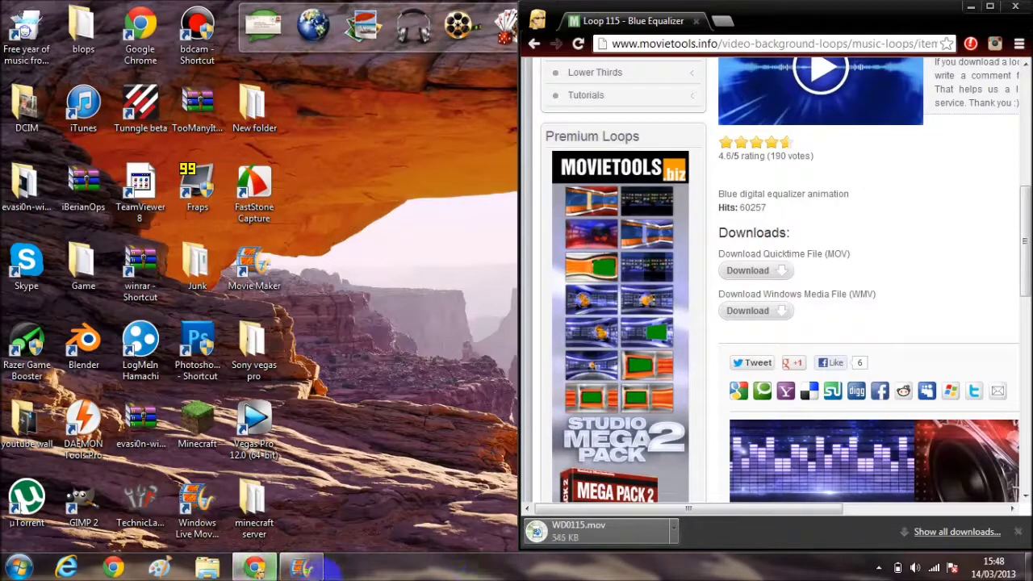
click(310, 568)
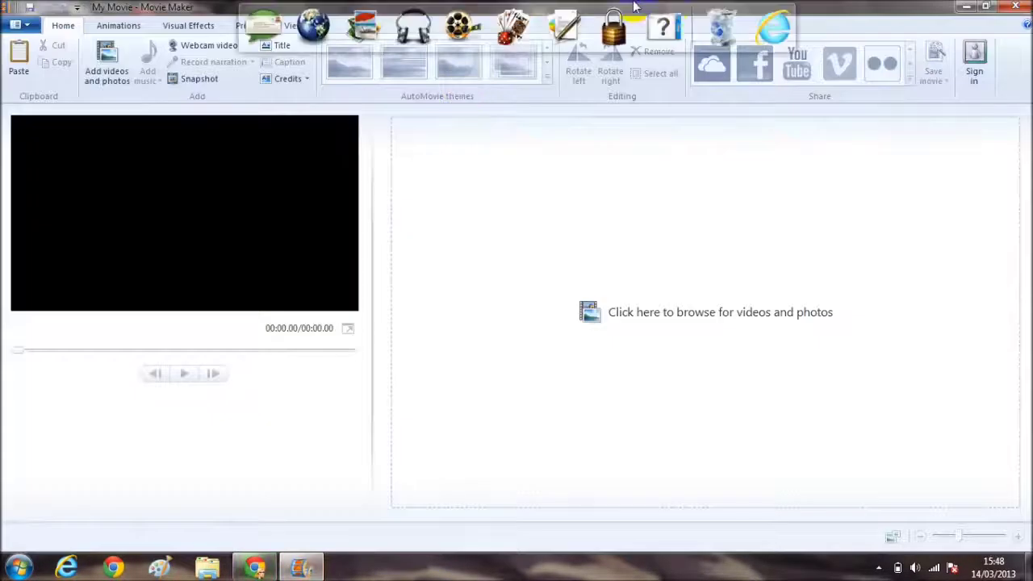
key(super+Left)
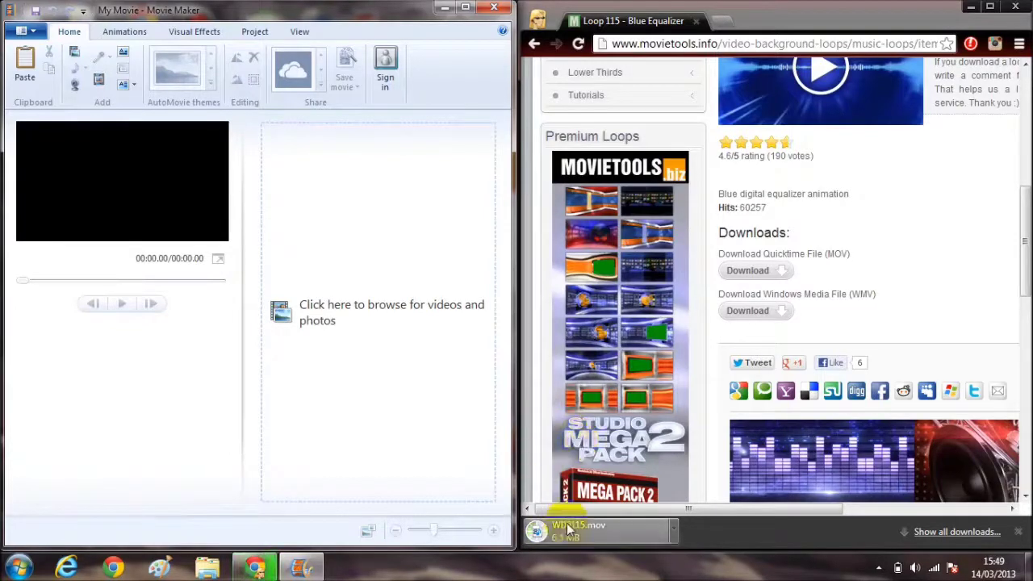
mouse_move(569, 531)
mouse_down()
mouse_move(549, 482)
mouse_move(339, 327)
mouse_up()
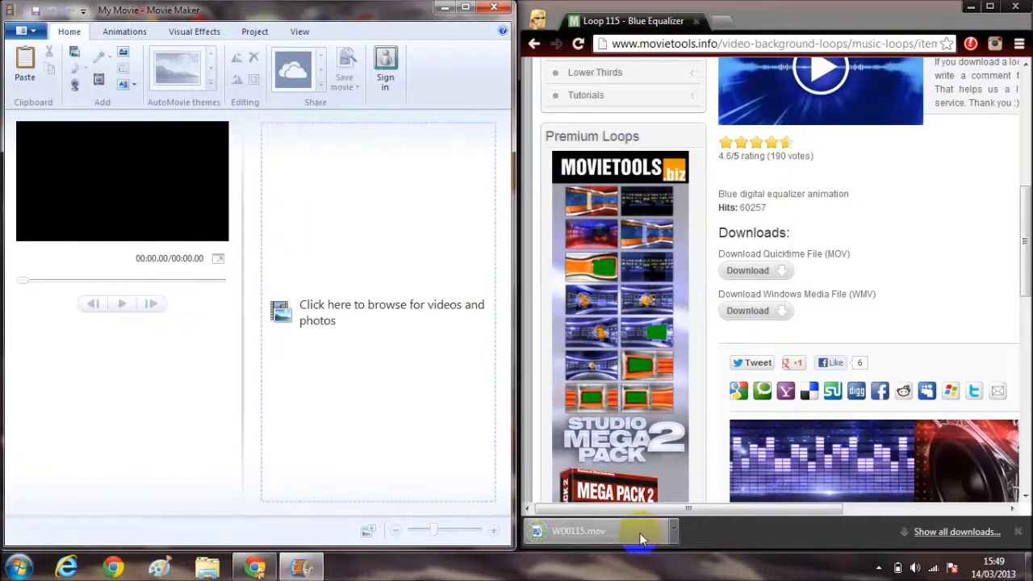
Step: Drop WD0115.mov into the storyboard as a 10-second clip, maximize Movie Maker and preview it
drag(642, 537, 334, 330)
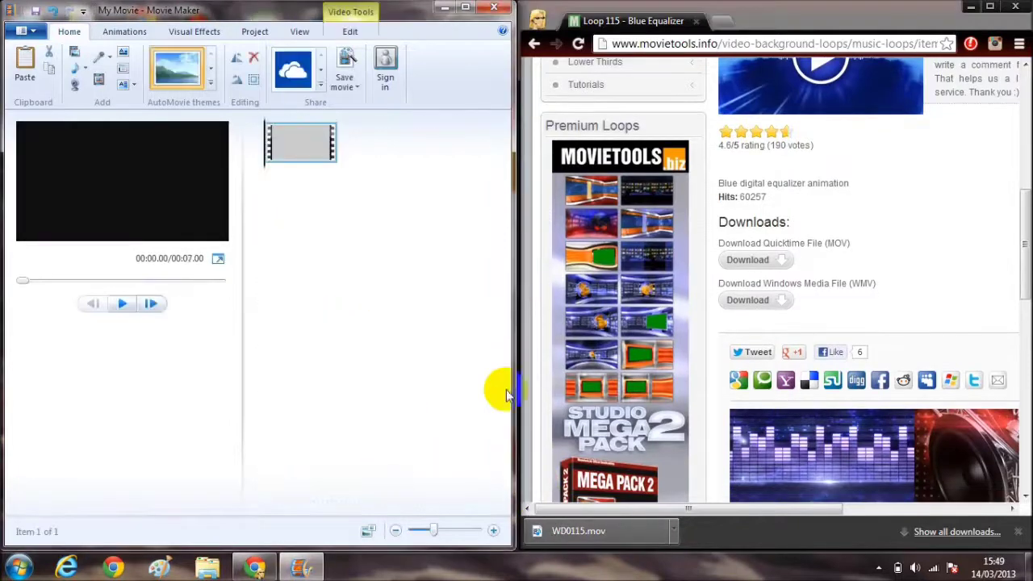
click(966, 6)
click(465, 9)
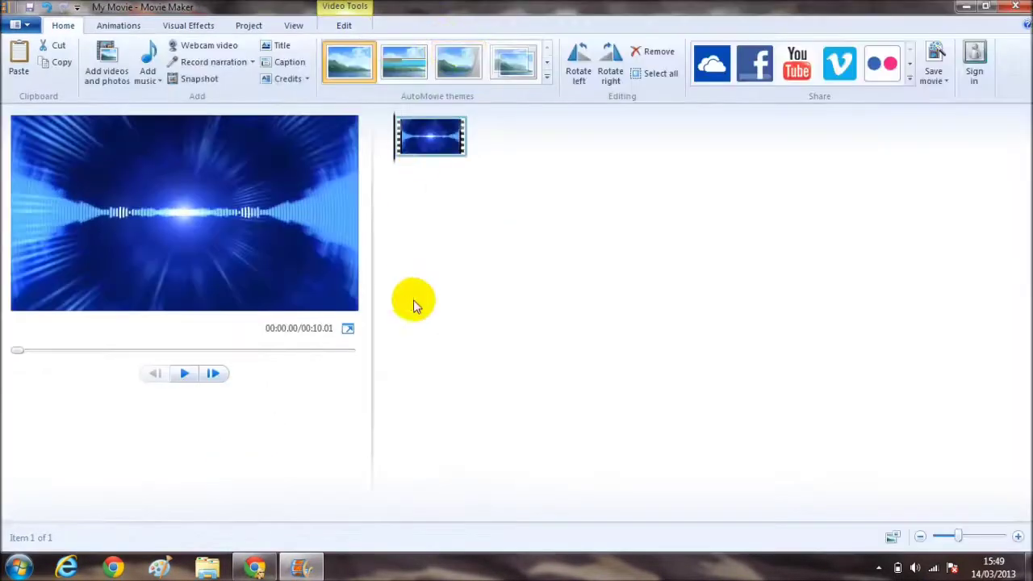
click(185, 372)
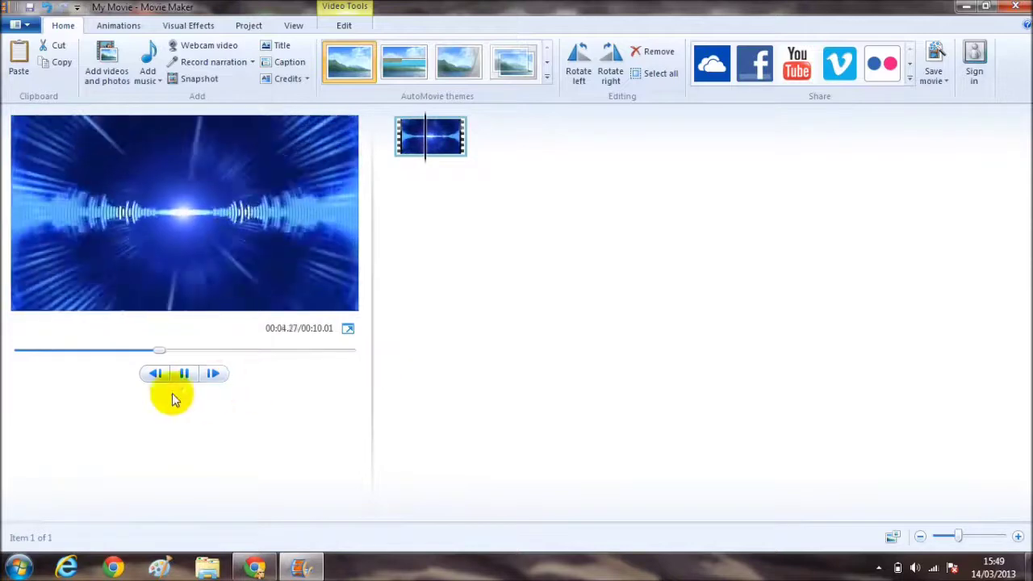
click(181, 373)
drag(180, 352, 11, 349)
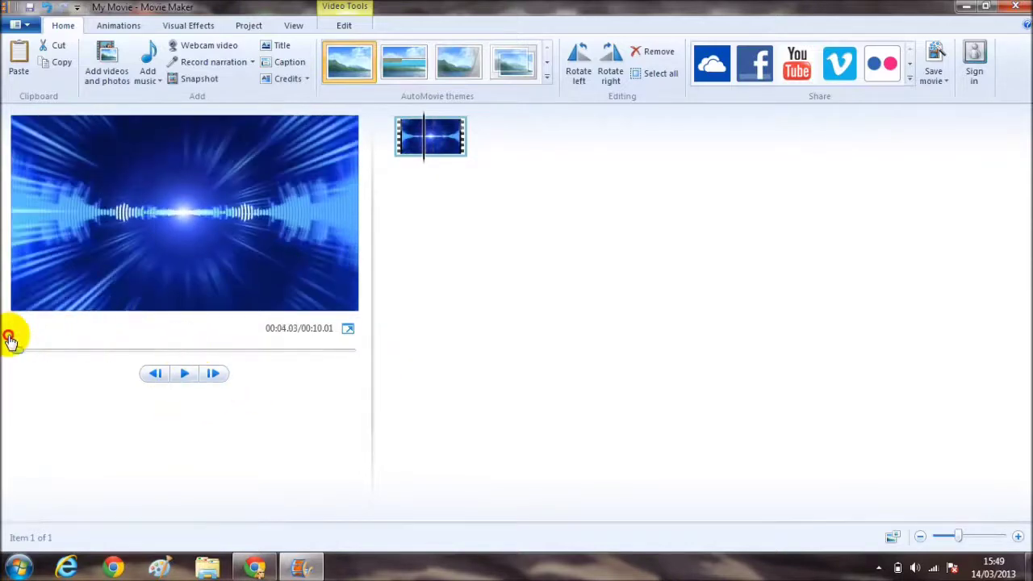
click(148, 84)
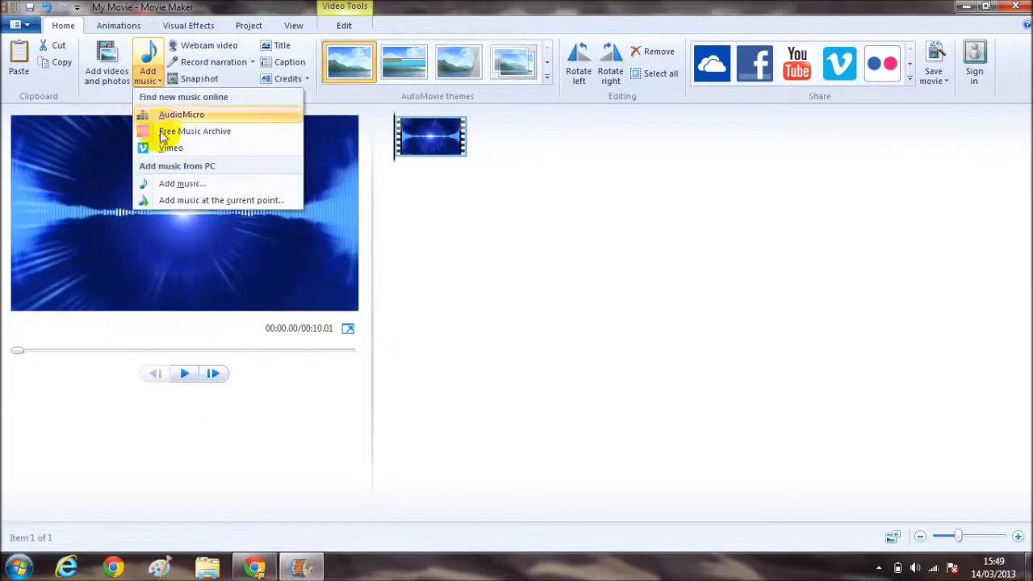
Step: Add the song Droideka - Get Hyper at the current point and preview it with the clip
click(215, 201)
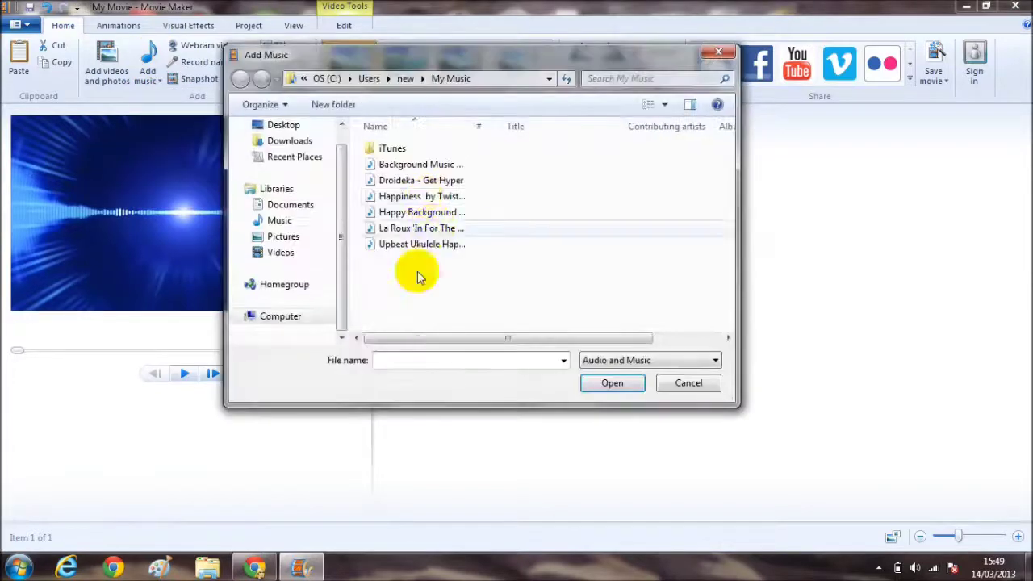
double_click(445, 182)
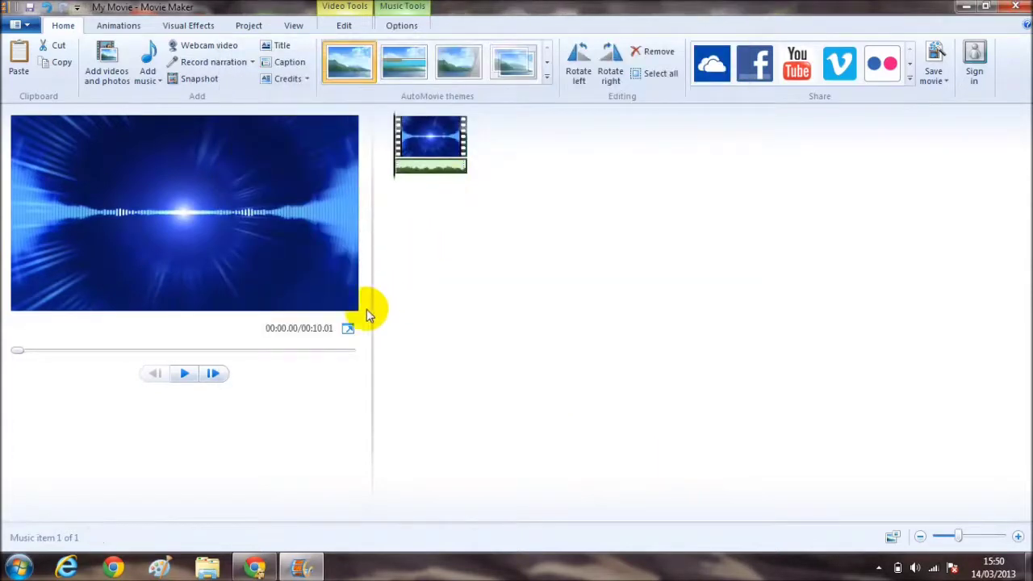
click(184, 373)
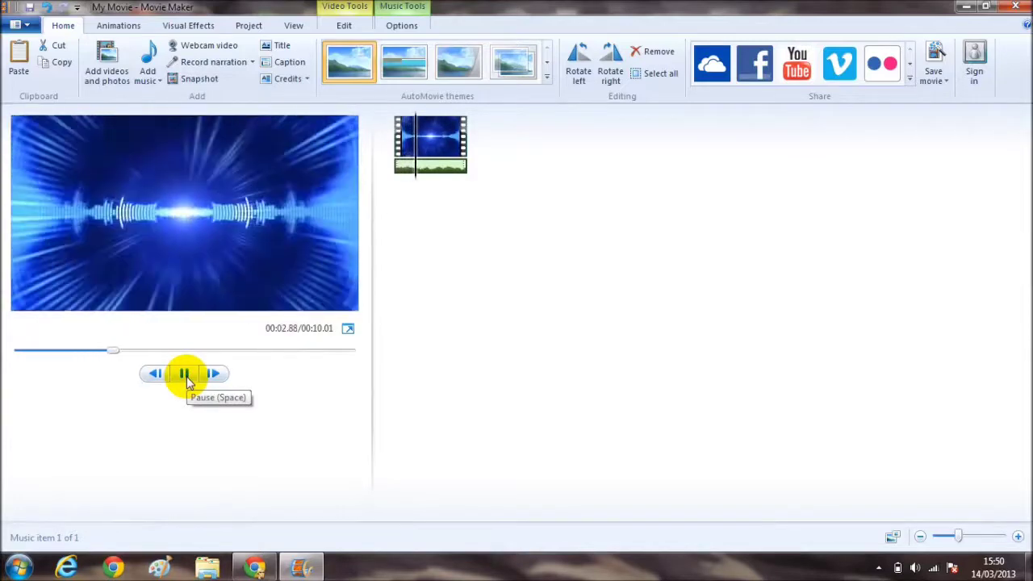
key(XF86AudioRaiseVolume)
key(XF86AudioRaiseVolume)
key(XF86AudioRaiseVolume)
key(XF86AudioRaiseVolume)
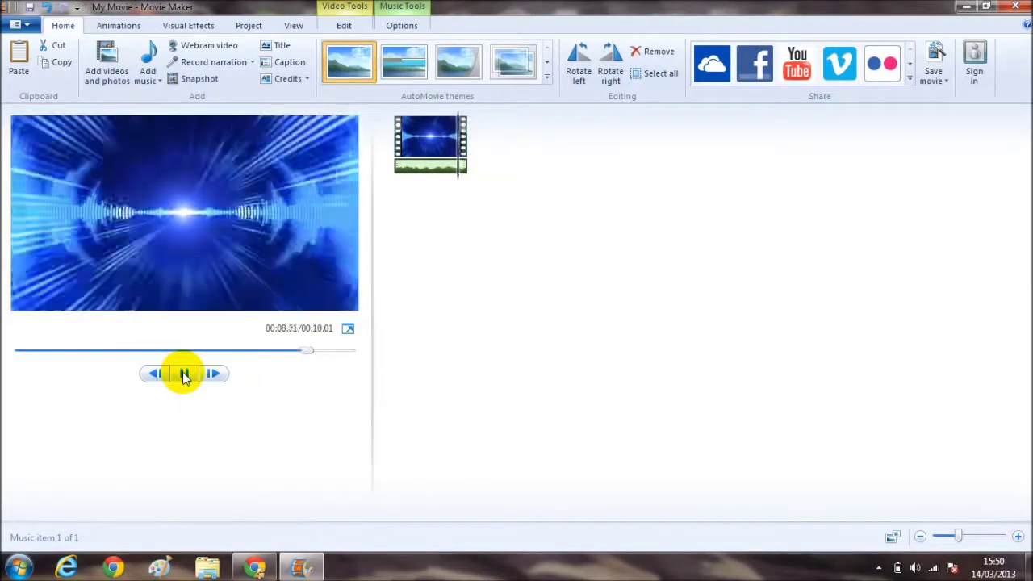
click(184, 374)
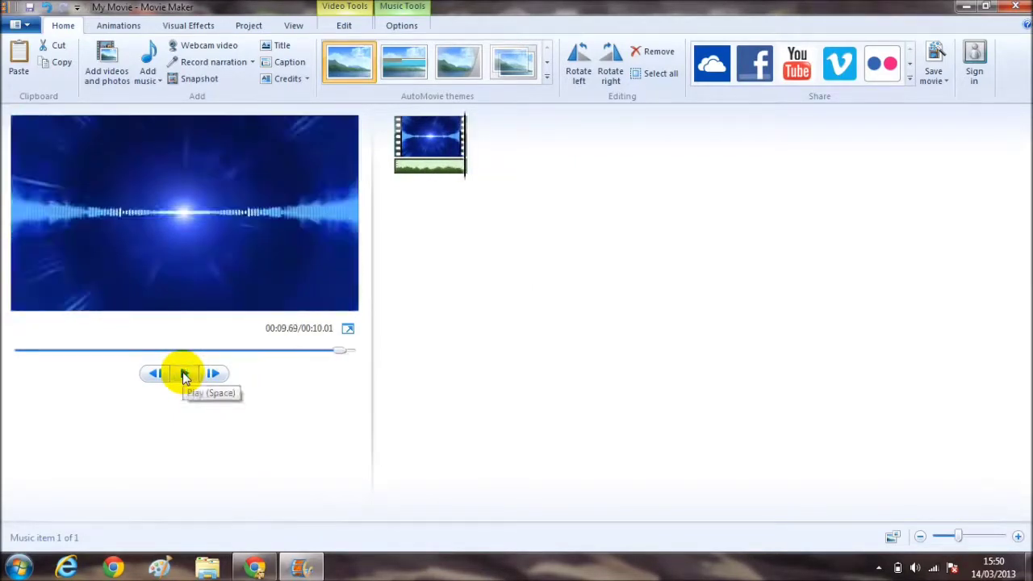
click(13, 350)
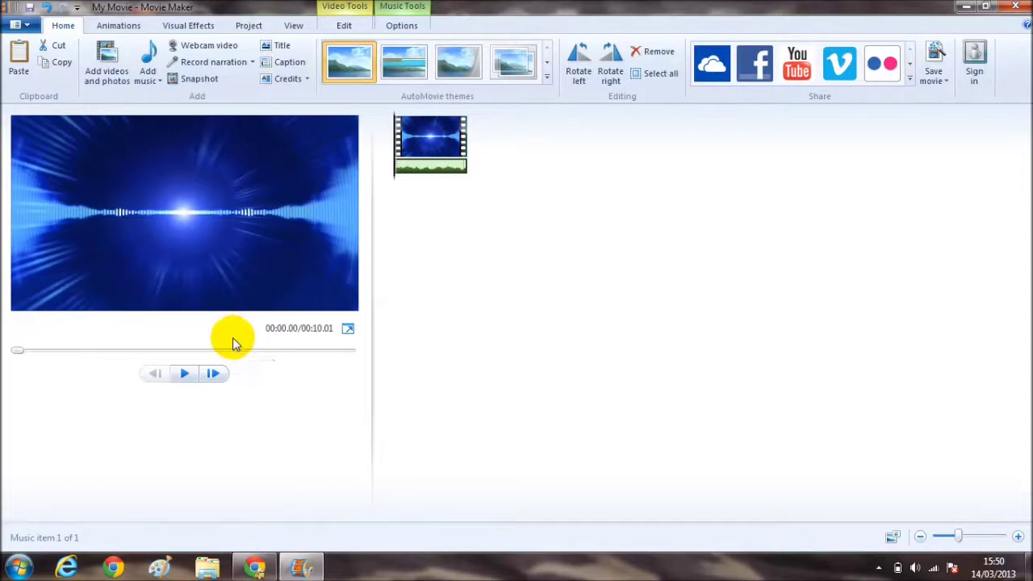
Step: Open the music track's editing options and move the playhead to about 8.7 seconds
drag(438, 171, 365, 239)
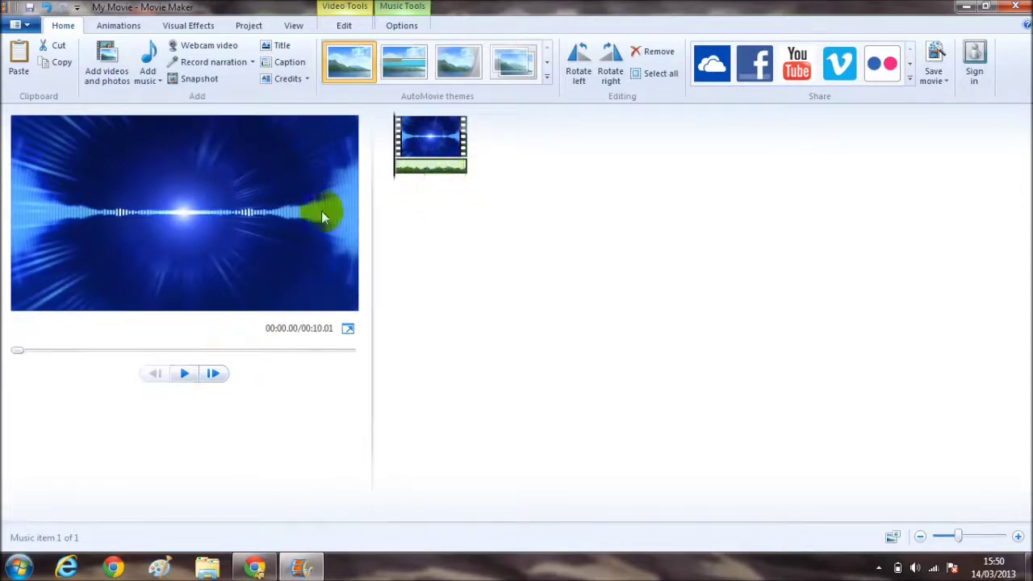
click(419, 177)
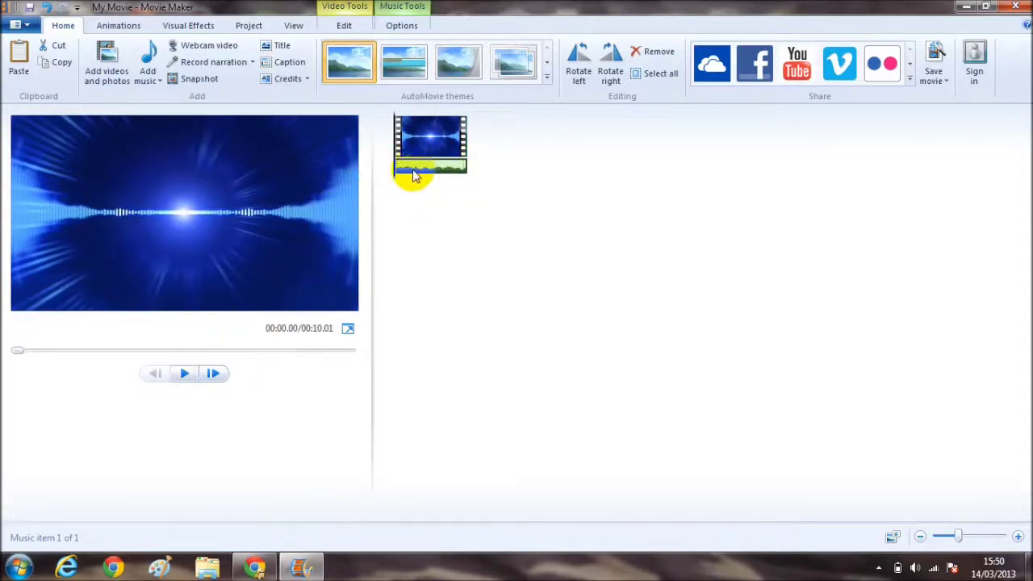
double_click(413, 176)
drag(394, 171, 457, 172)
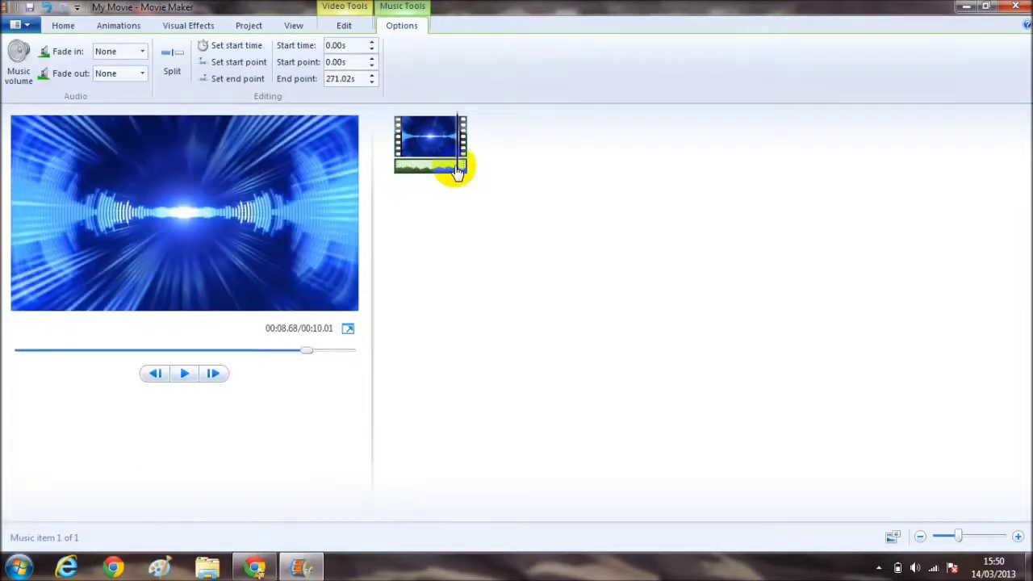
Step: Move the music start point later with Set start point, through 8.64 s and 17.48 s, then preview it
right_click(456, 172)
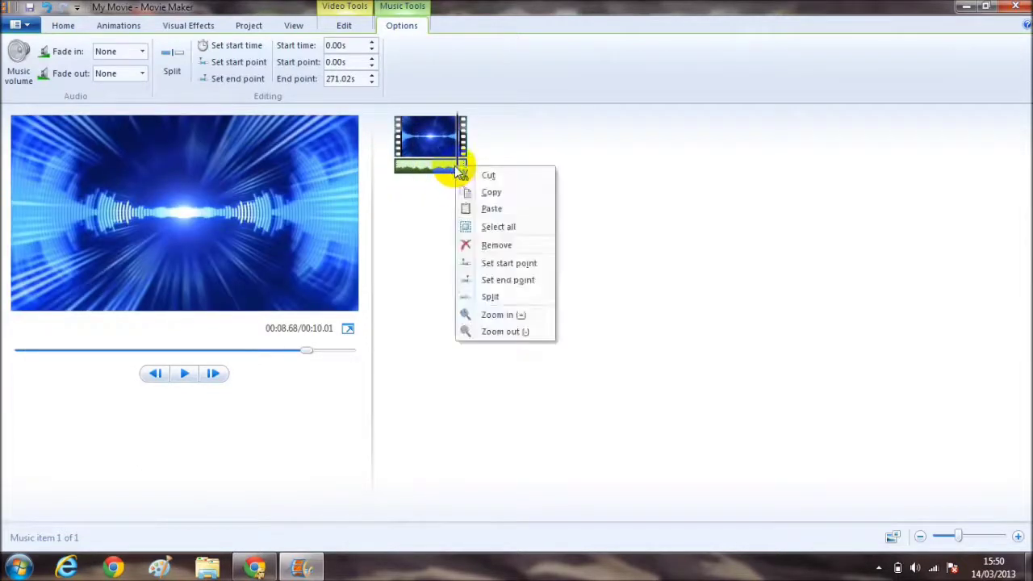
click(513, 266)
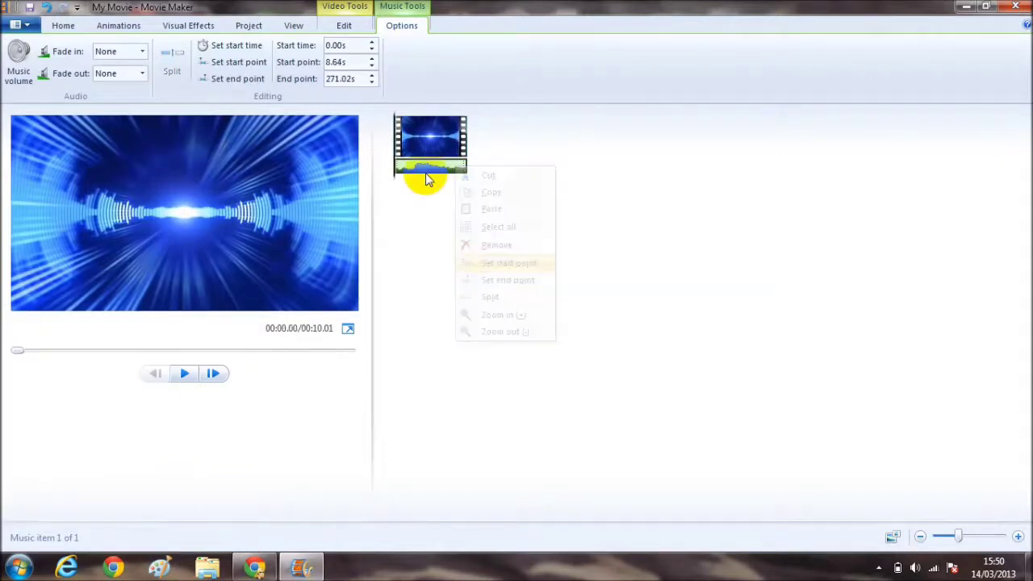
click(461, 172)
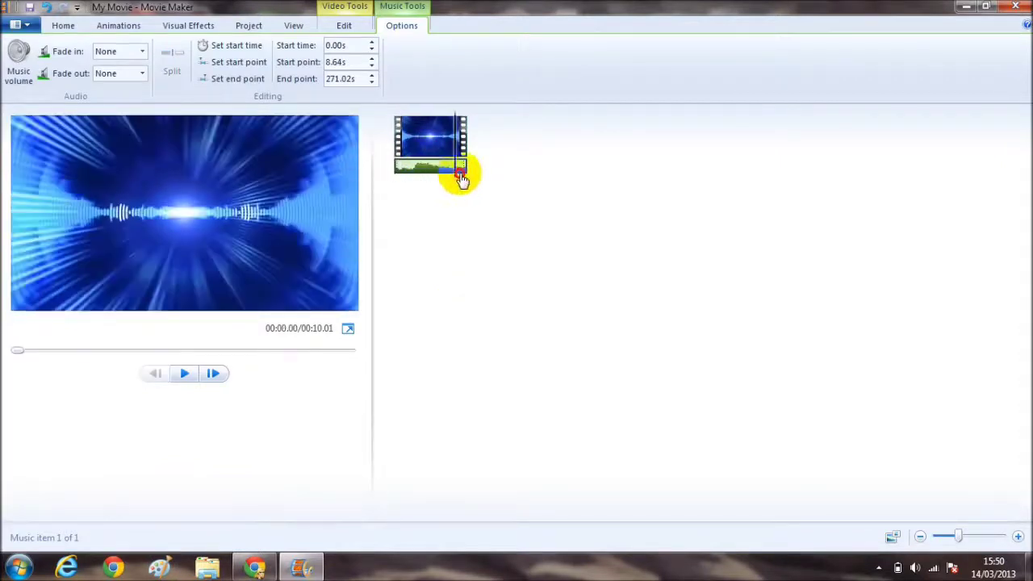
right_click(463, 187)
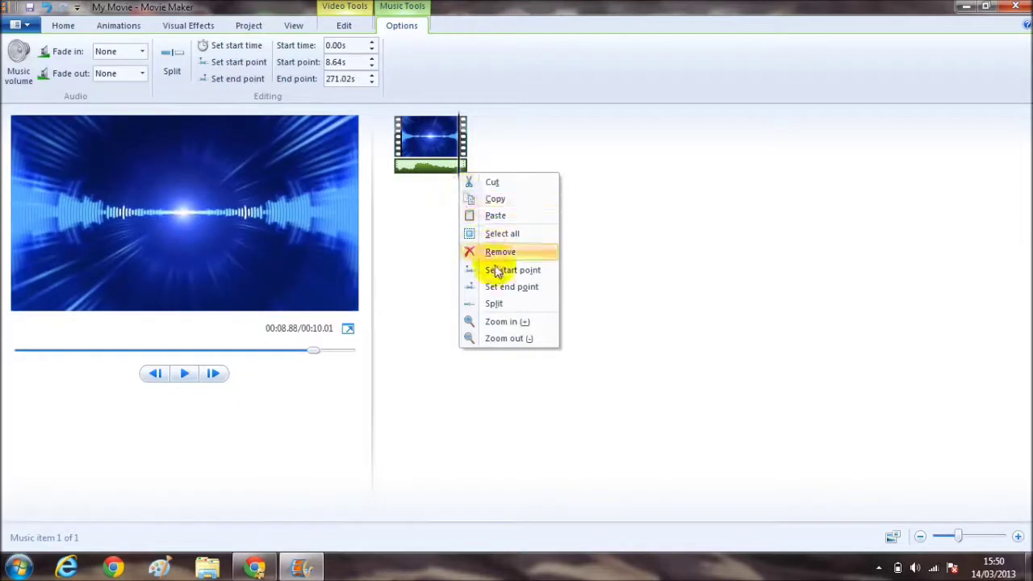
click(510, 272)
click(453, 172)
right_click(451, 169)
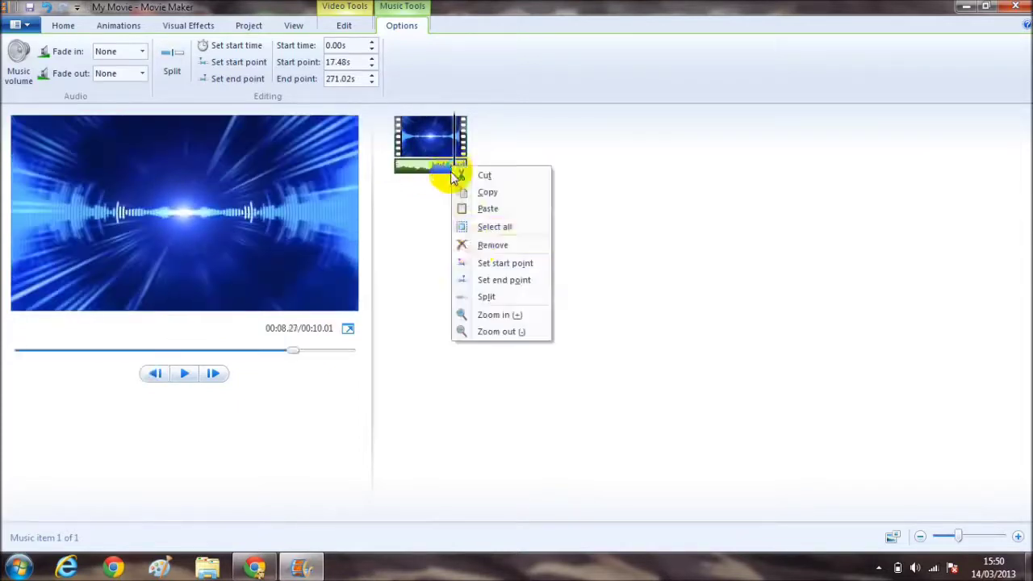
click(492, 266)
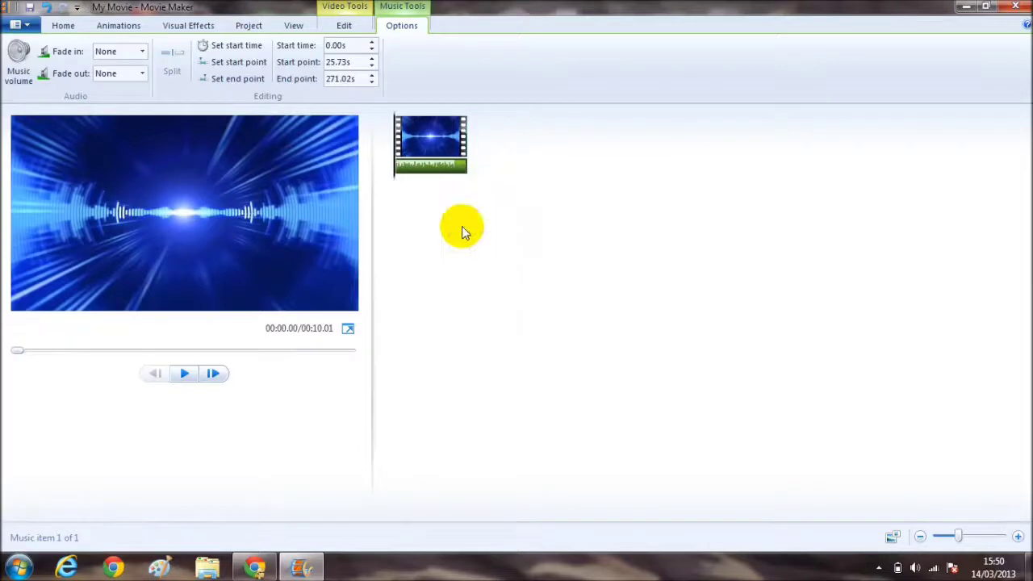
click(185, 374)
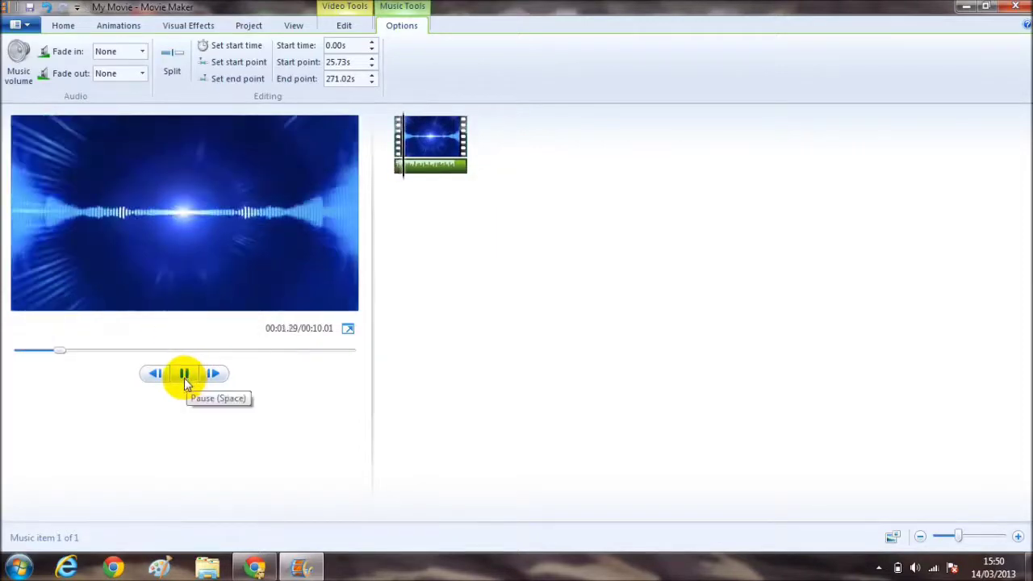
click(183, 375)
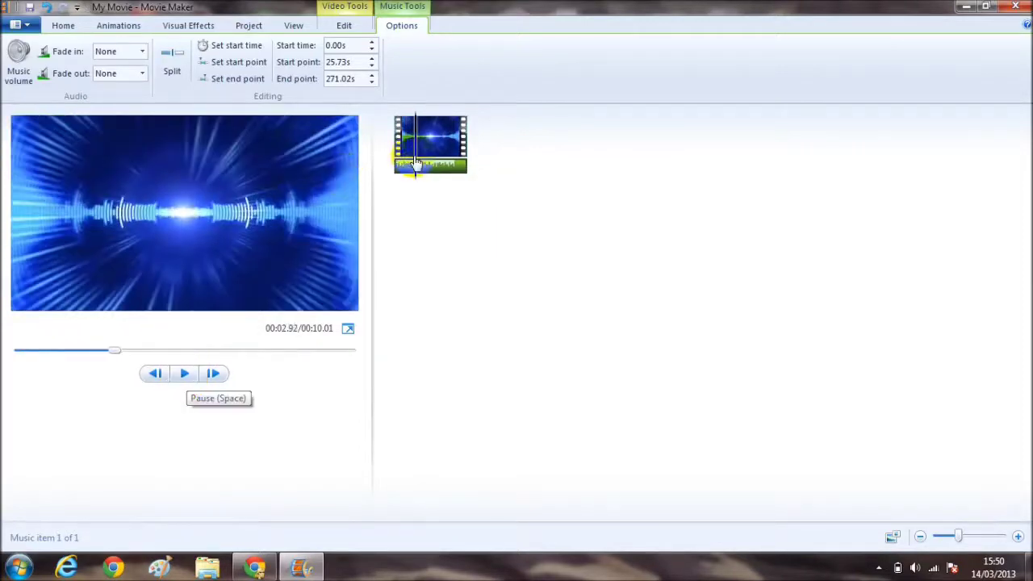
Step: Push the music start point on to 42.37 s, then preview and rewind
right_click(459, 172)
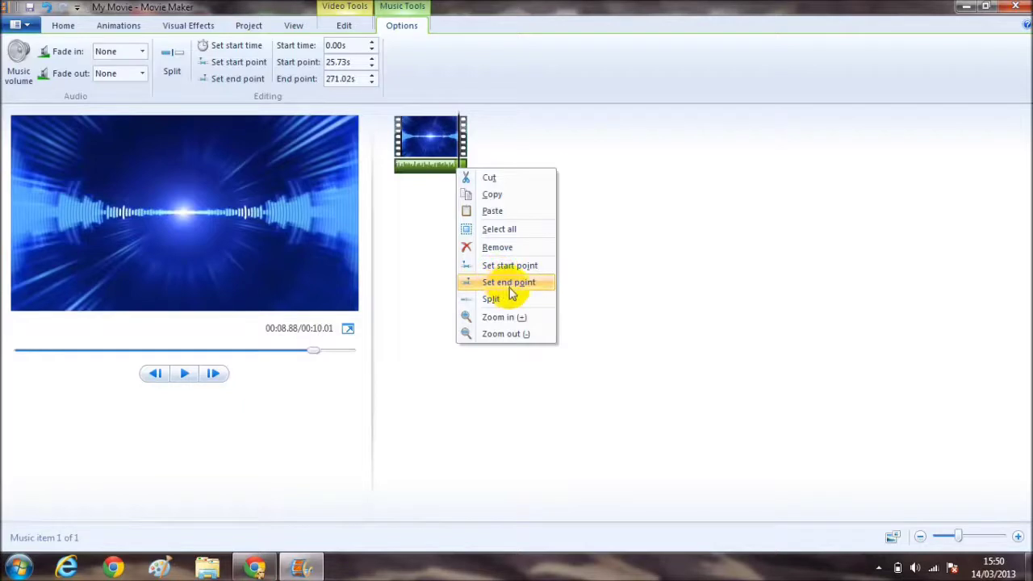
click(517, 267)
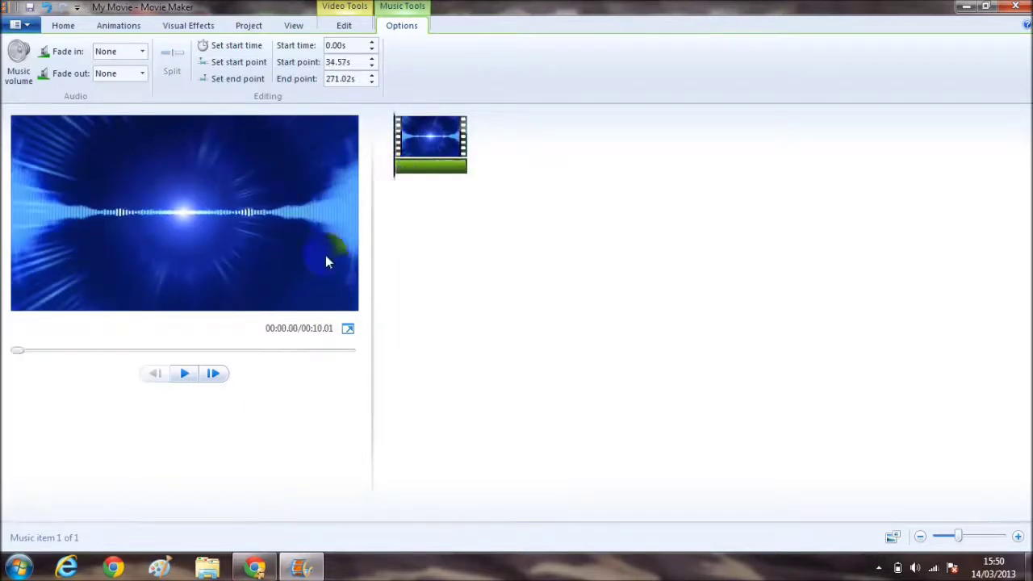
click(451, 173)
right_click(452, 173)
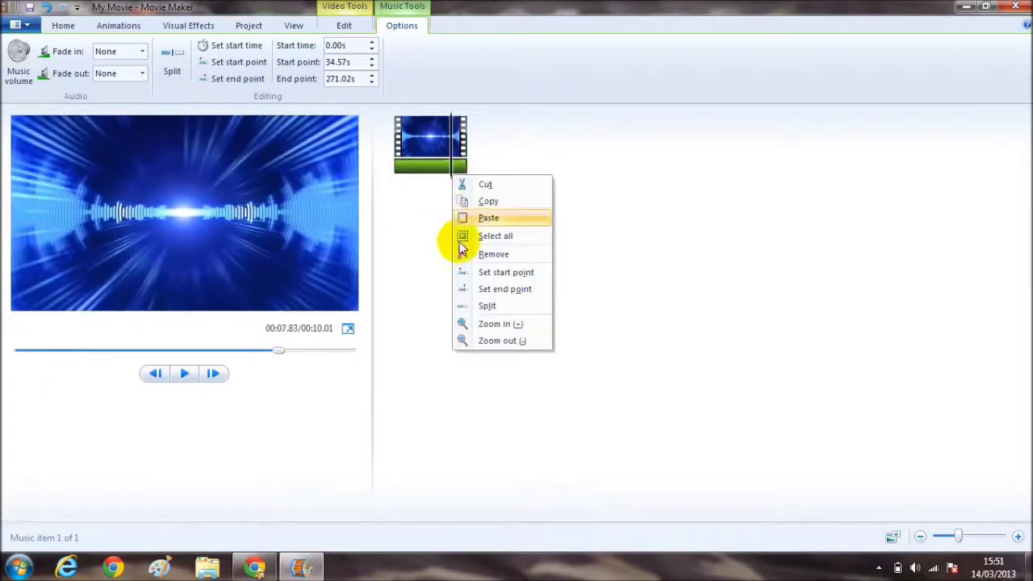
click(499, 274)
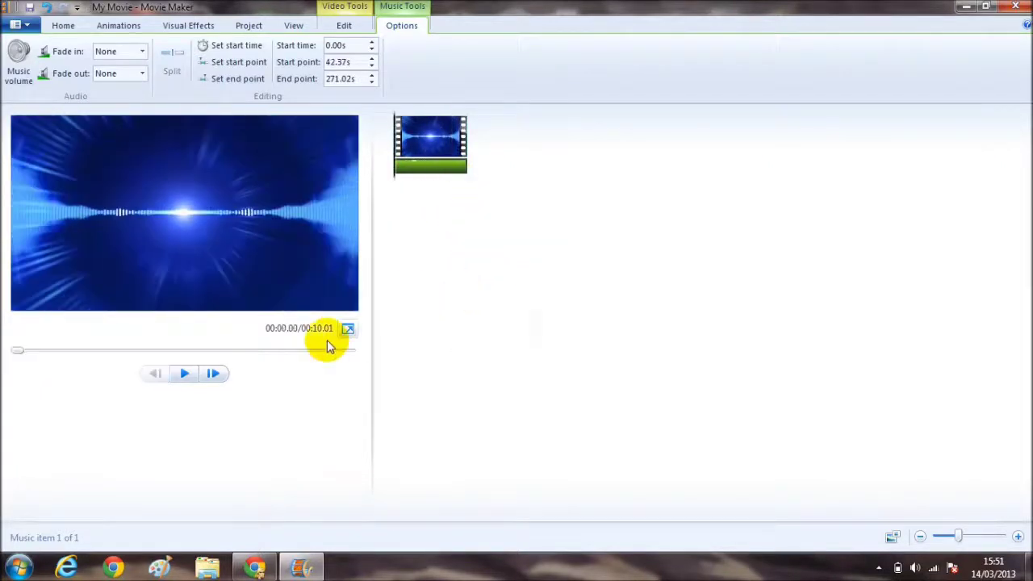
click(185, 372)
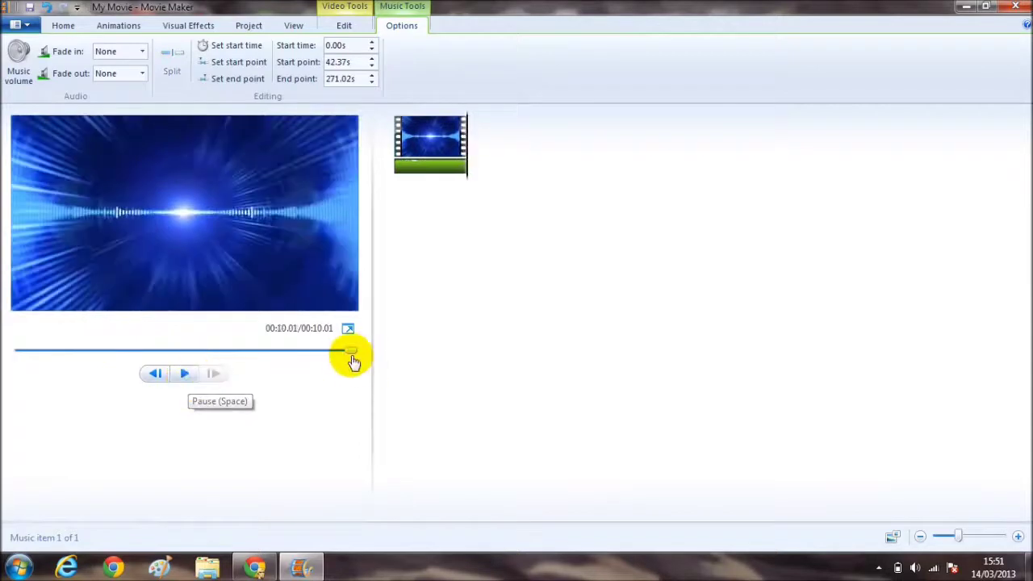
mouse_move(352, 356)
mouse_down()
mouse_move(11, 353)
mouse_move(26, 355)
mouse_up()
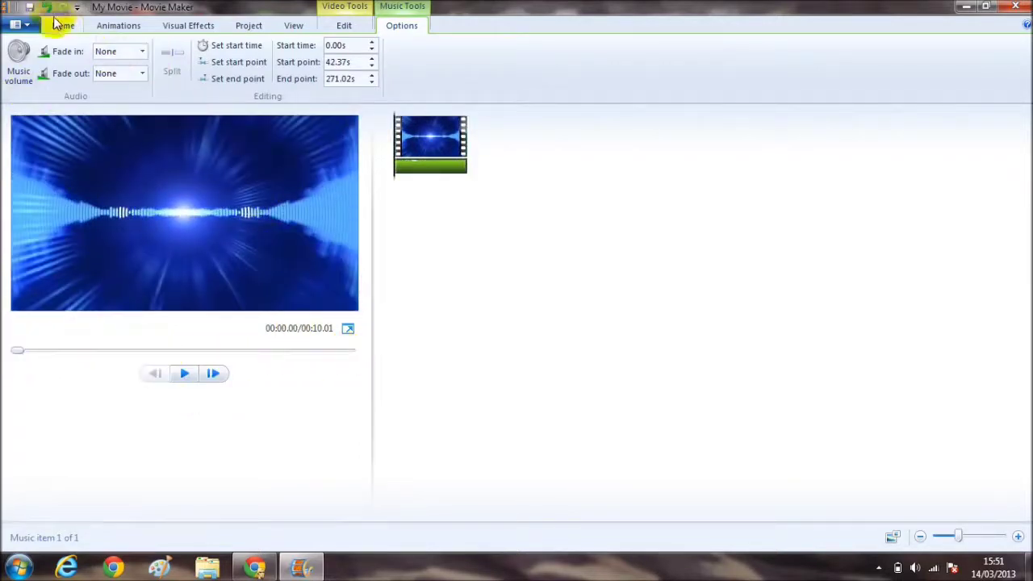
Step: Add a caption over the clip, clear its placeholder text and set its size to 72
click(61, 22)
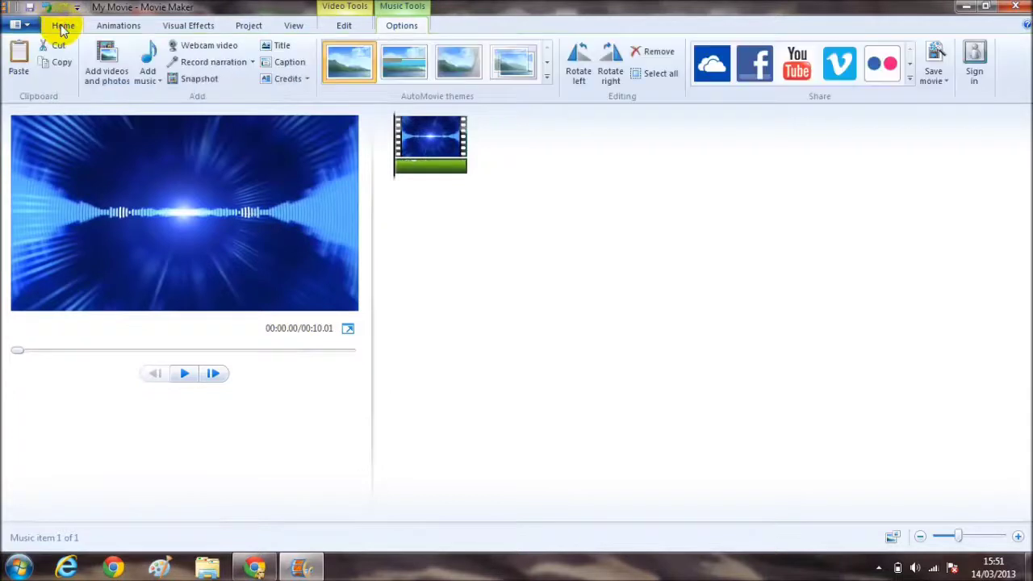
click(282, 63)
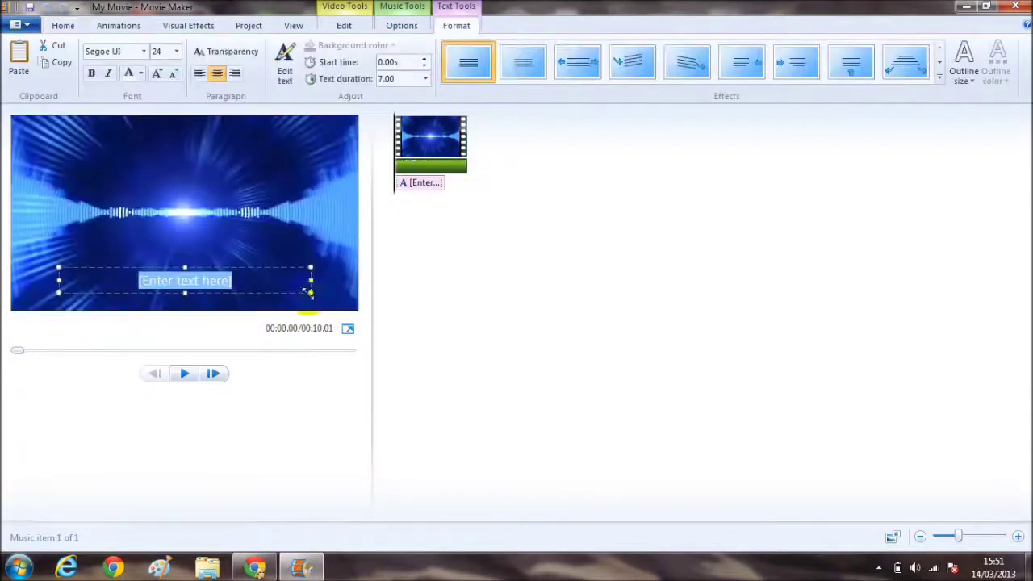
key(BackSpace)
text(MMOPRO390)
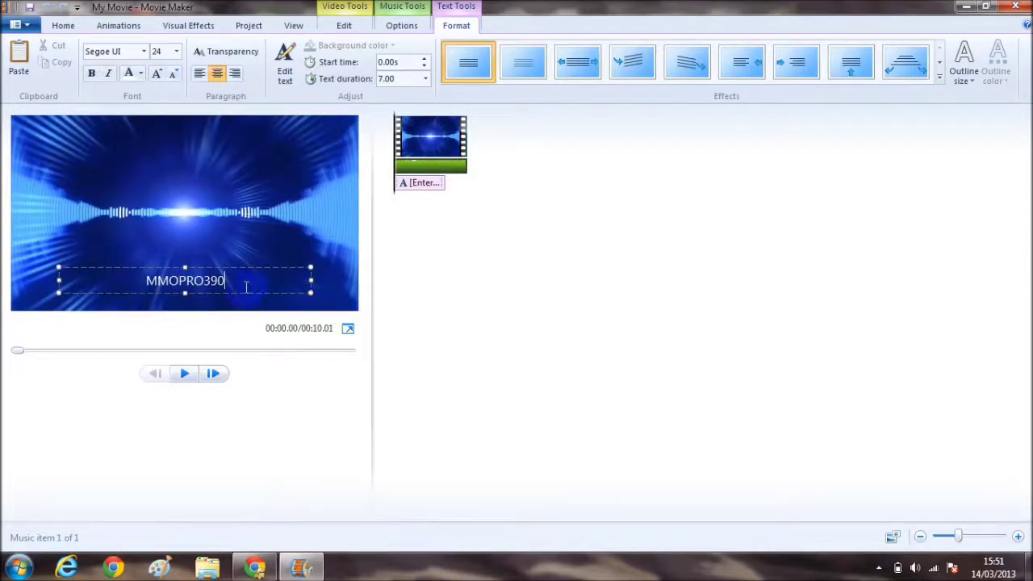
drag(246, 286, 148, 282)
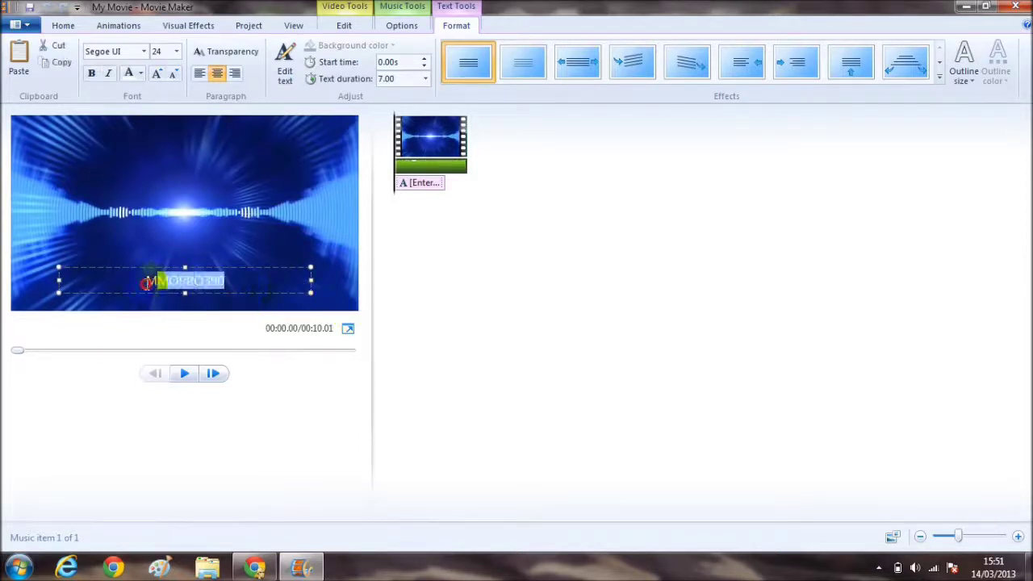
click(176, 51)
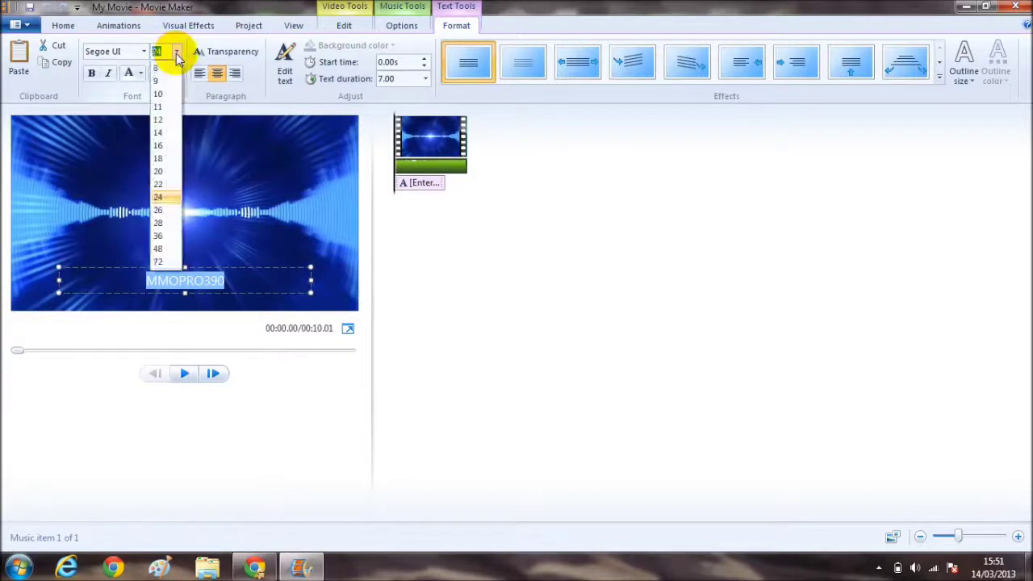
click(159, 262)
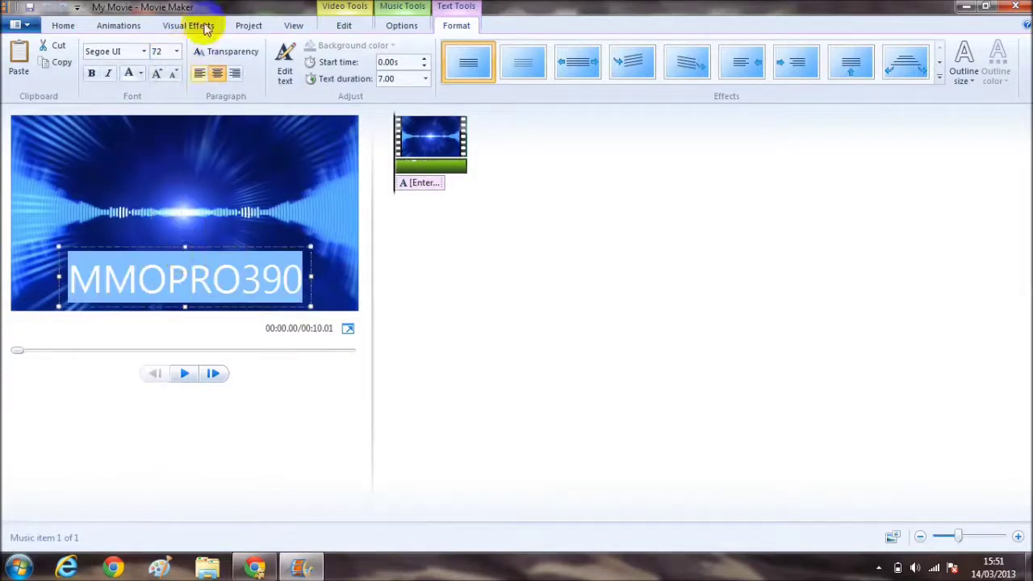
click(143, 53)
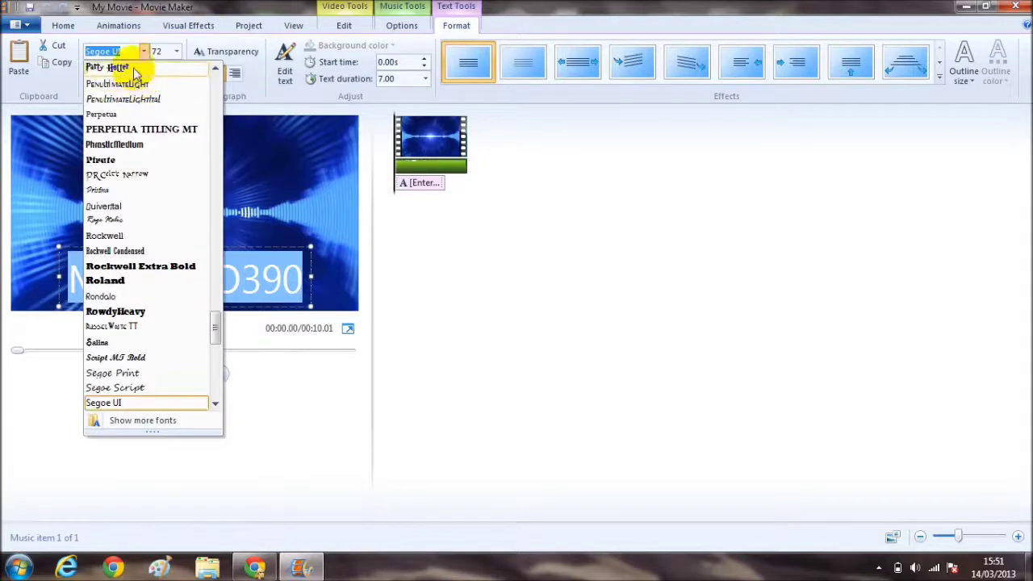
Step: Apply the TIE-Wing font to the caption and nudge it up to mid-frame
scroll(121, 161, down, 2)
scroll(125, 194, down, 2)
scroll(145, 267, down, 1)
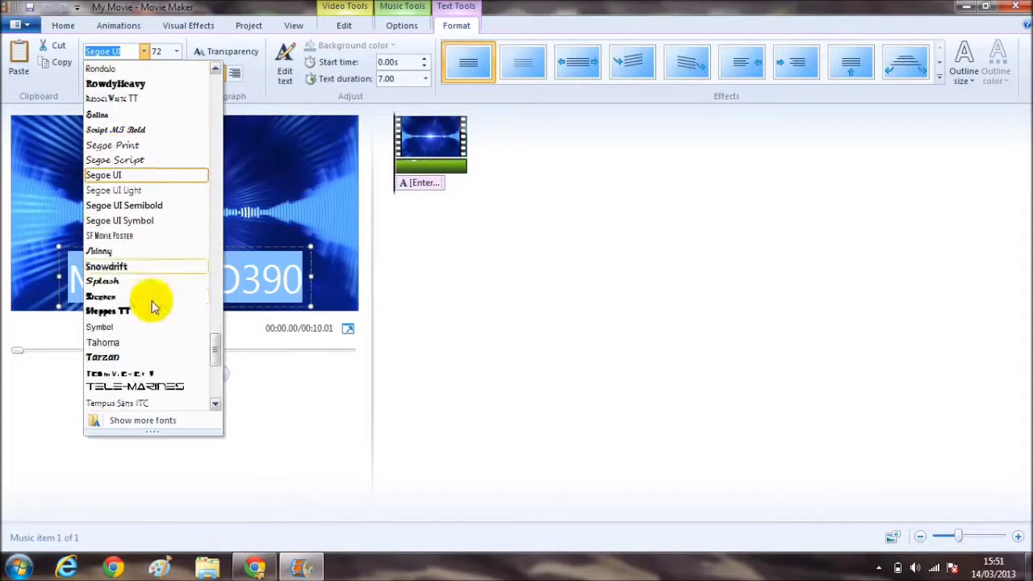
scroll(129, 322, down, 1)
scroll(145, 339, down, 1)
scroll(150, 343, down, 1)
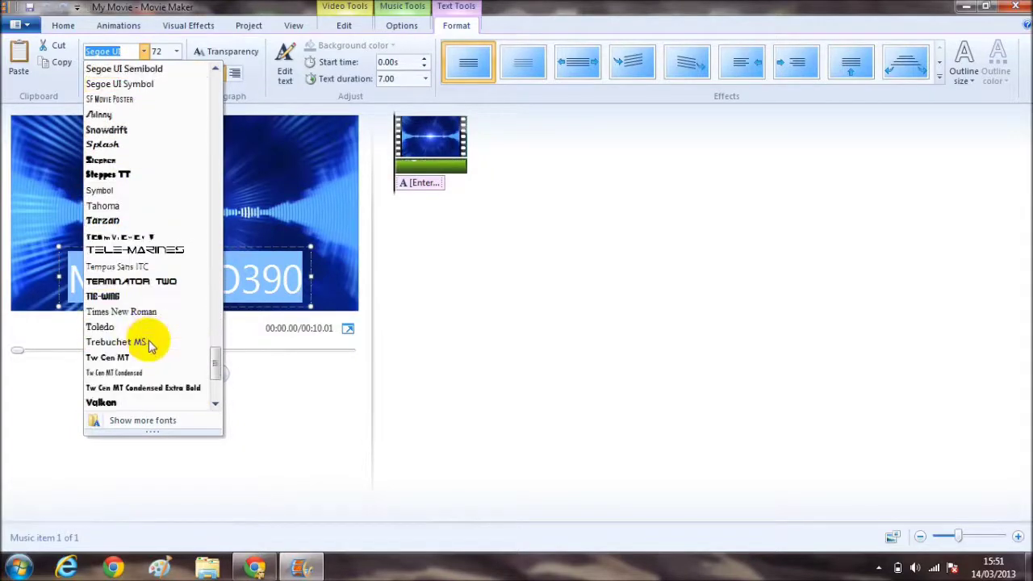
click(131, 293)
mouse_move(239, 248)
mouse_down()
mouse_move(242, 143)
mouse_move(258, 210)
mouse_up()
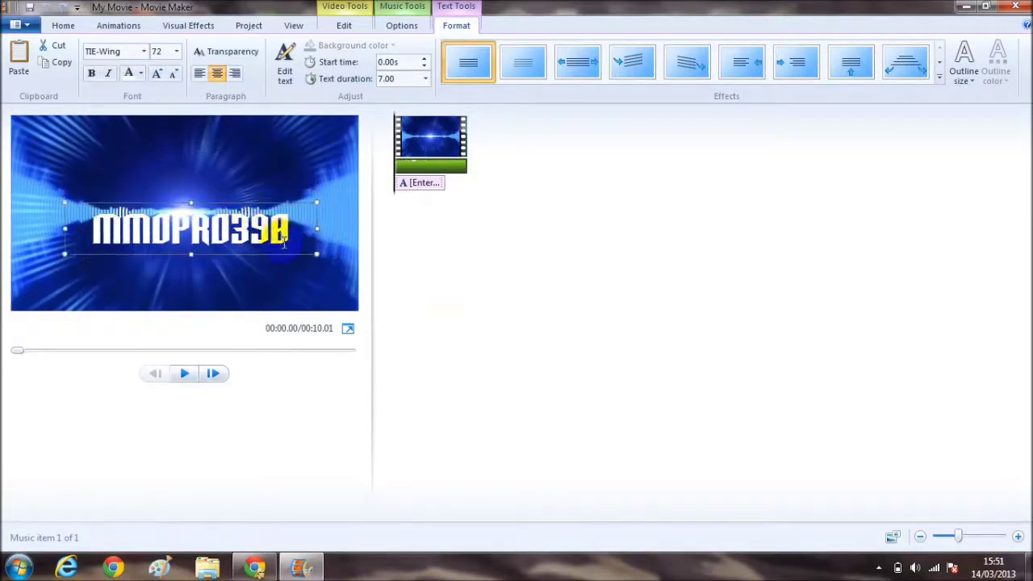
Step: Replace the caption text with LIKE and move it to the video's top-left corner
mouse_move(284, 242)
mouse_down()
mouse_move(8, 250)
mouse_move(70, 253)
mouse_up()
text(L)
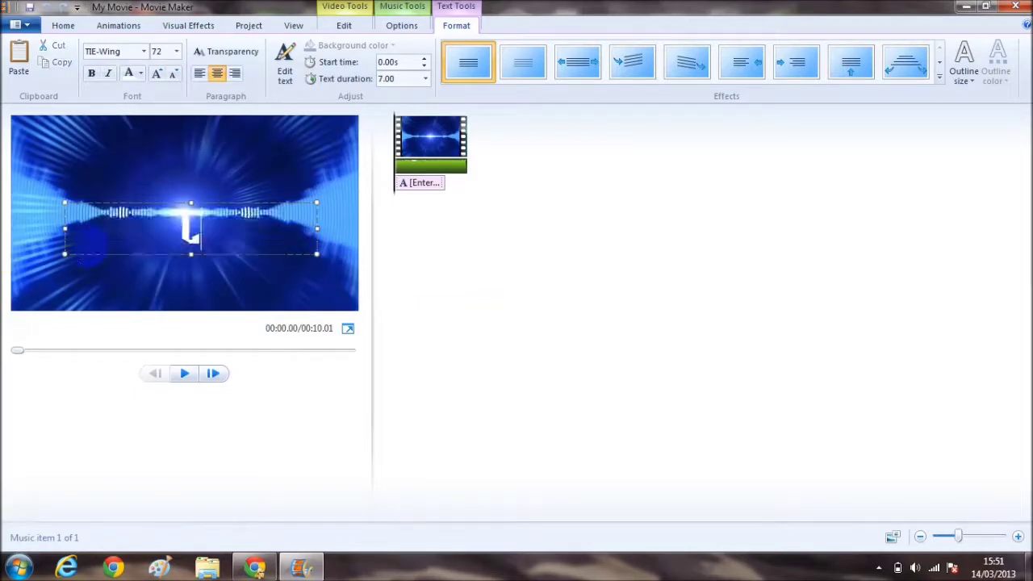
text(IKE)
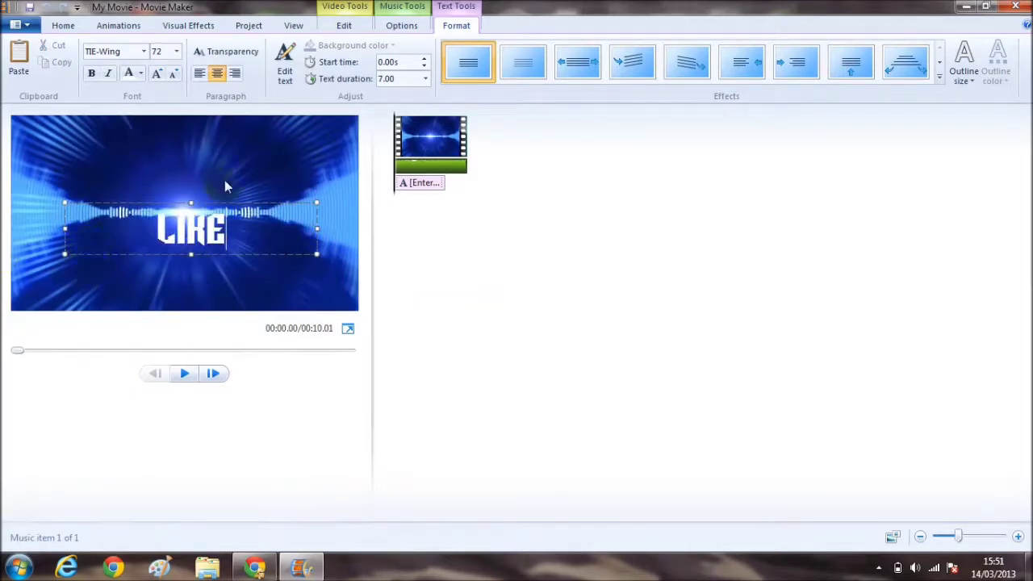
drag(239, 232, 8, 232)
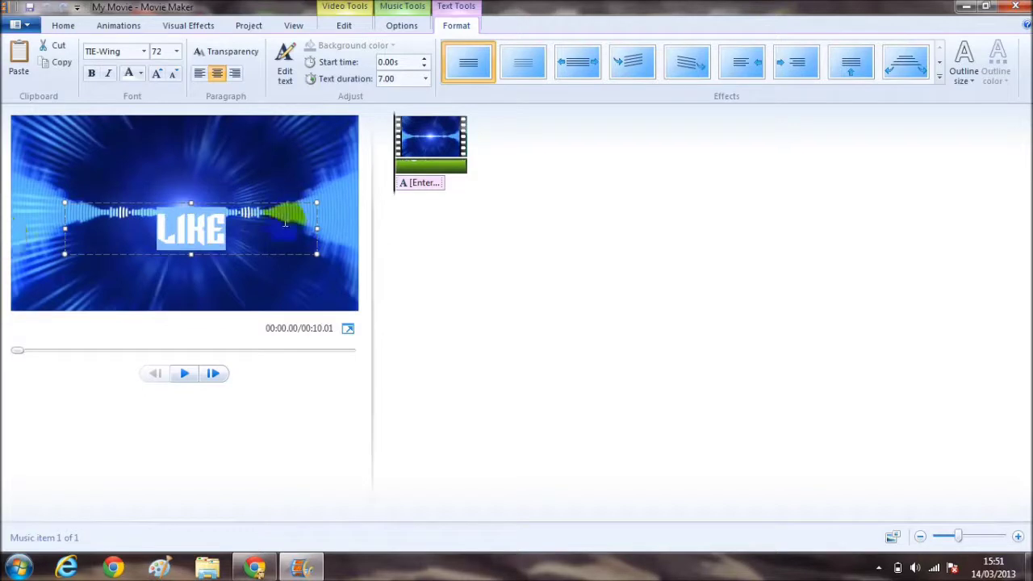
mouse_move(266, 207)
mouse_down()
mouse_move(216, 132)
mouse_move(90, 115)
mouse_up()
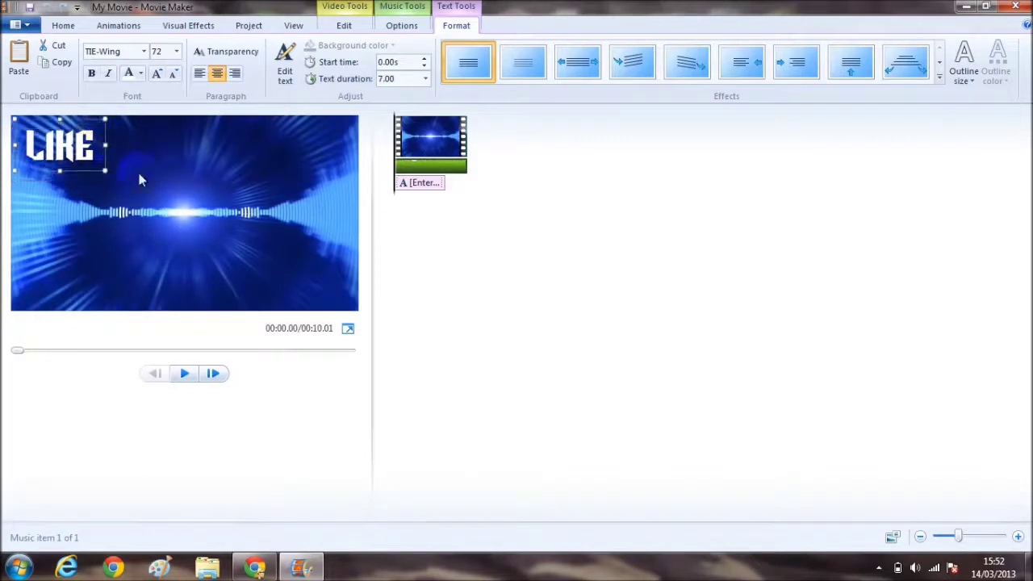
click(482, 267)
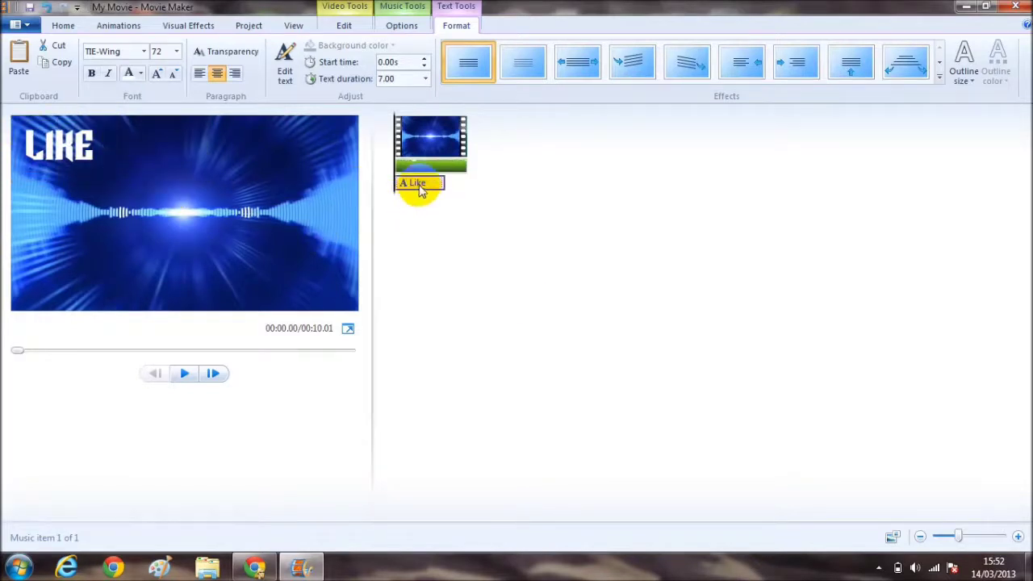
Step: Give the LIKE caption the second Cinematic effect and a 2.50-second duration, then play it
click(939, 80)
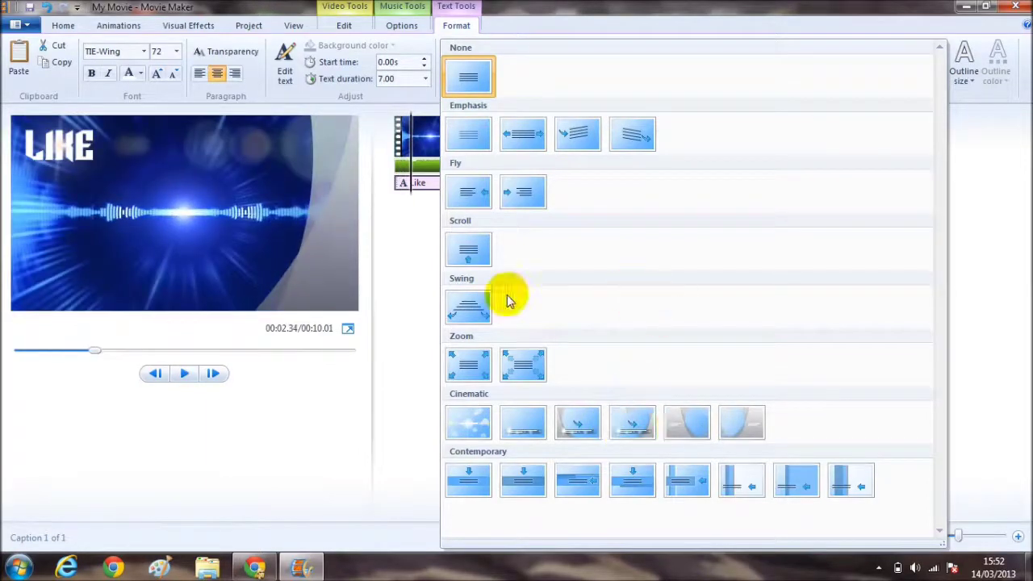
click(517, 428)
text(2.5)
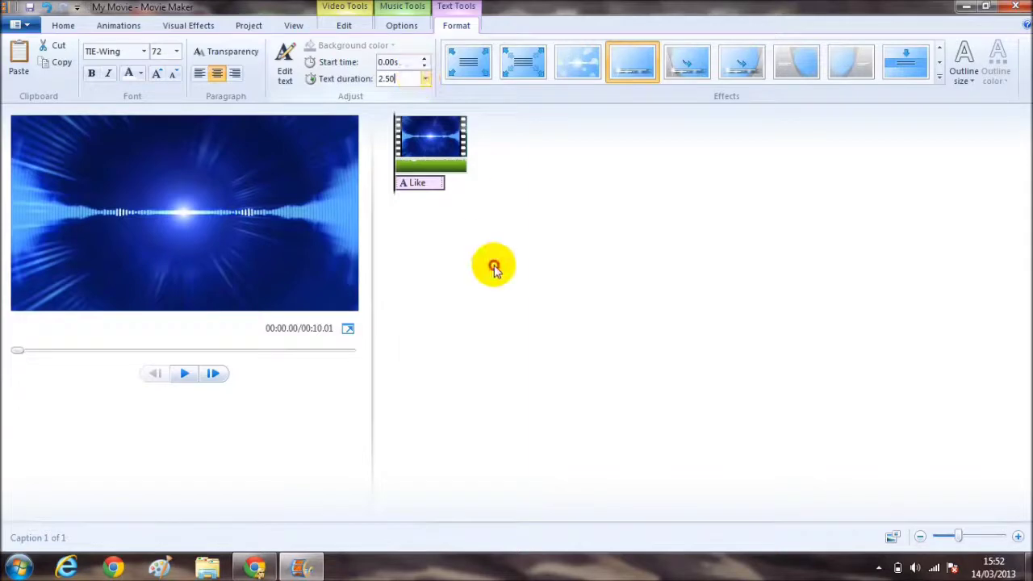
key(Return)
click(185, 375)
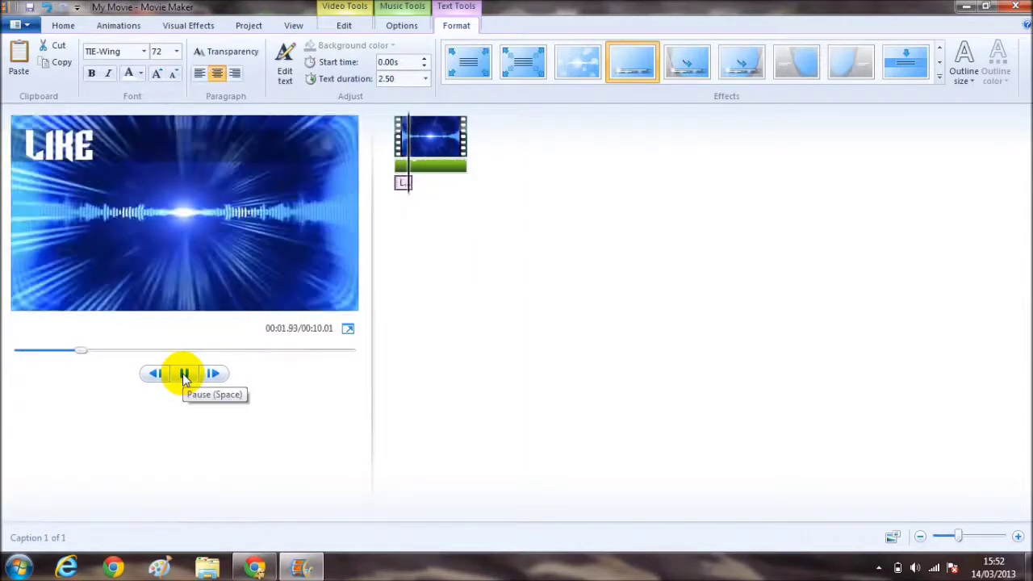
Step: Pause the preview, select and then deselect the LIKE caption, and rewind to the clip start
click(185, 375)
click(421, 167)
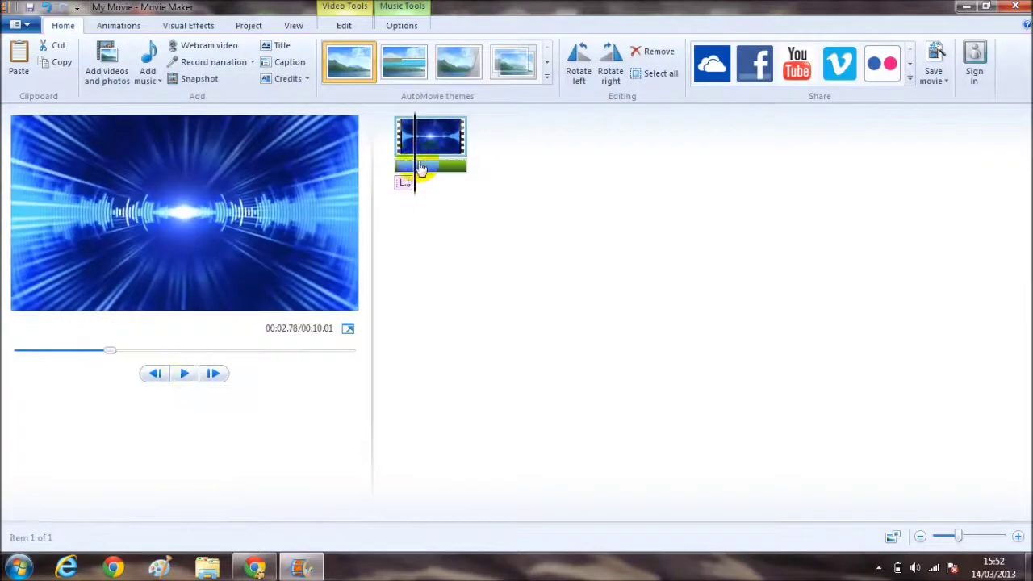
click(408, 179)
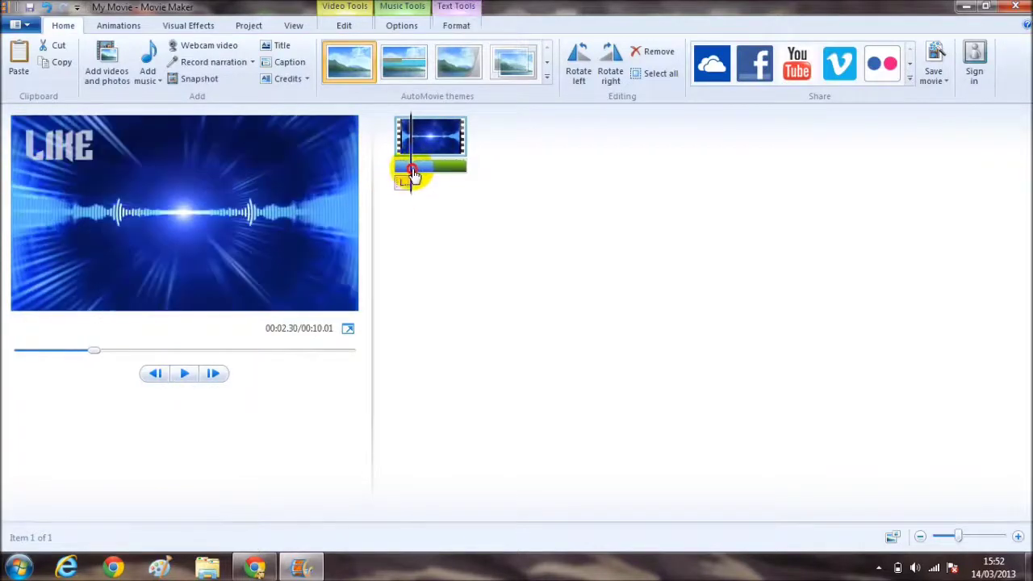
click(284, 70)
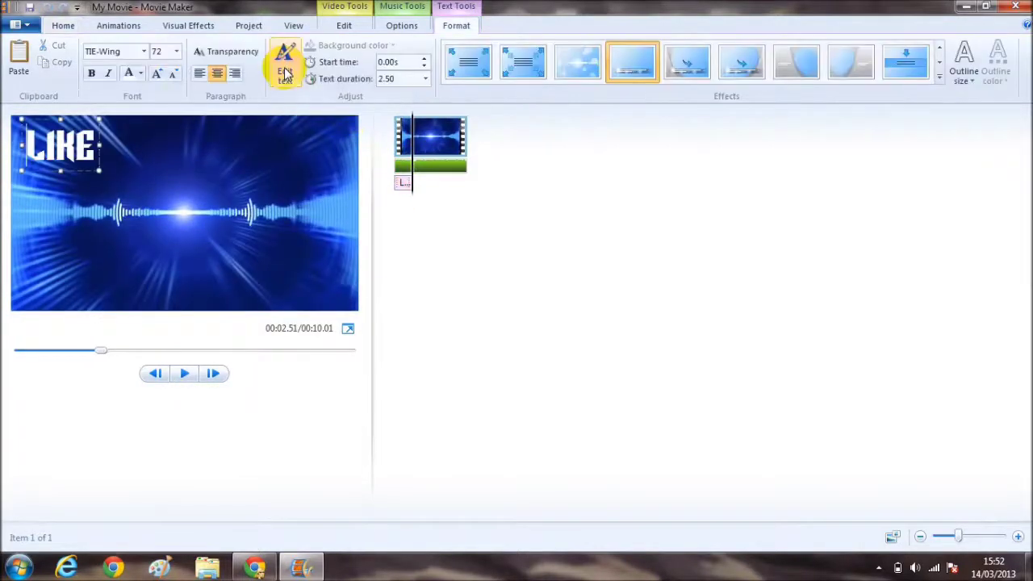
click(482, 249)
double_click(442, 188)
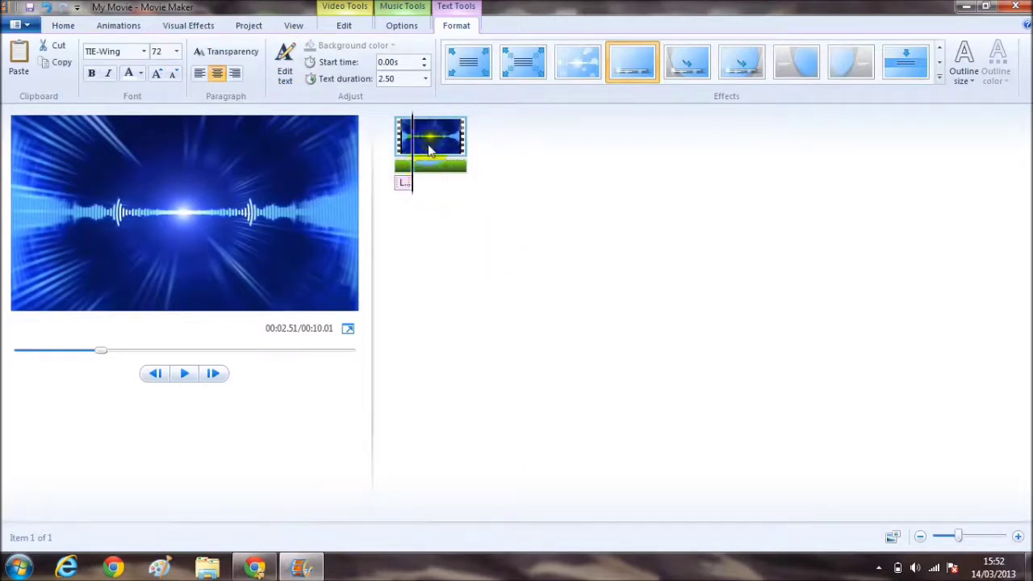
Step: Set the play position to about 3.42 seconds and insert a new caption there
click(60, 30)
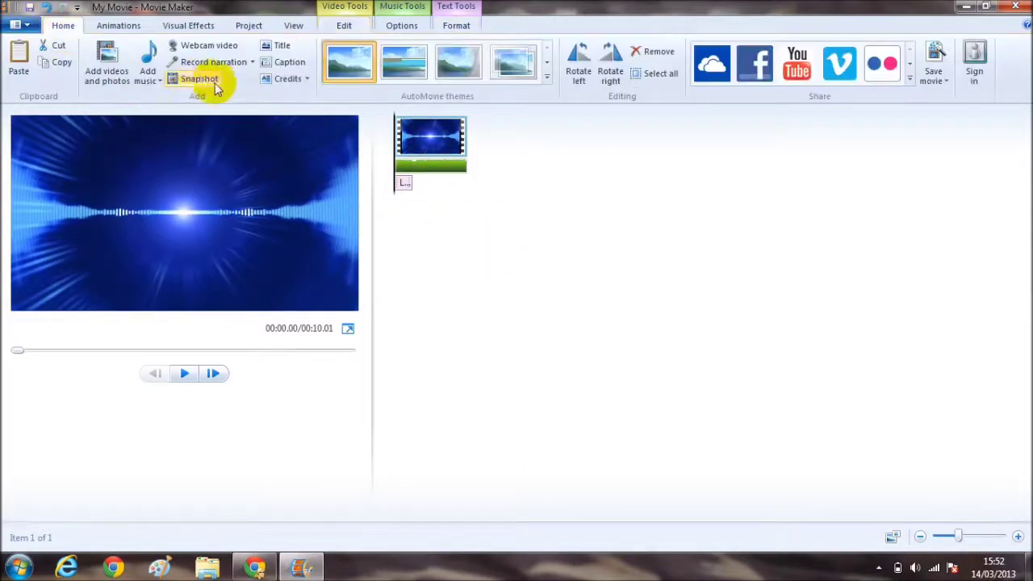
click(278, 69)
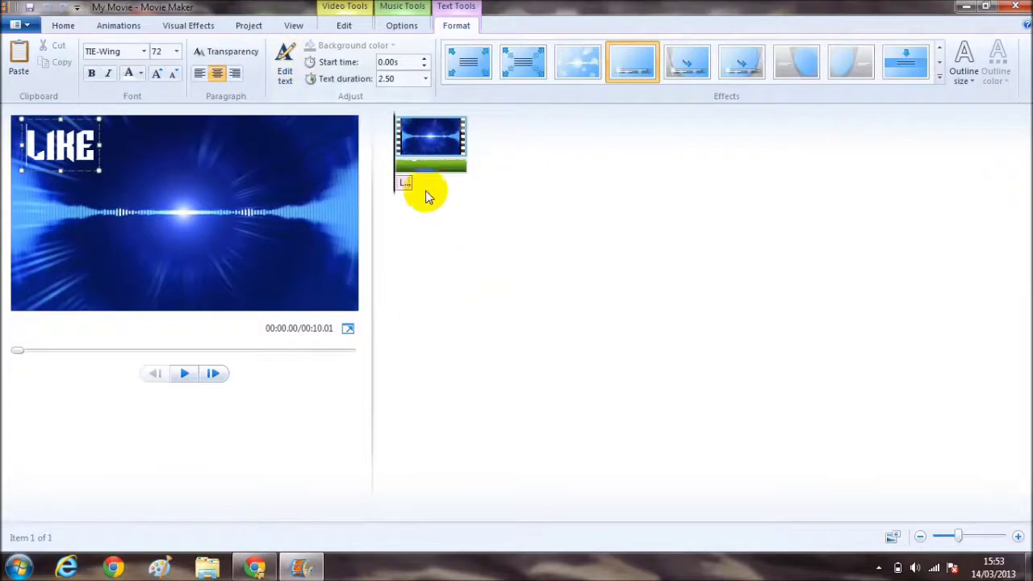
click(402, 184)
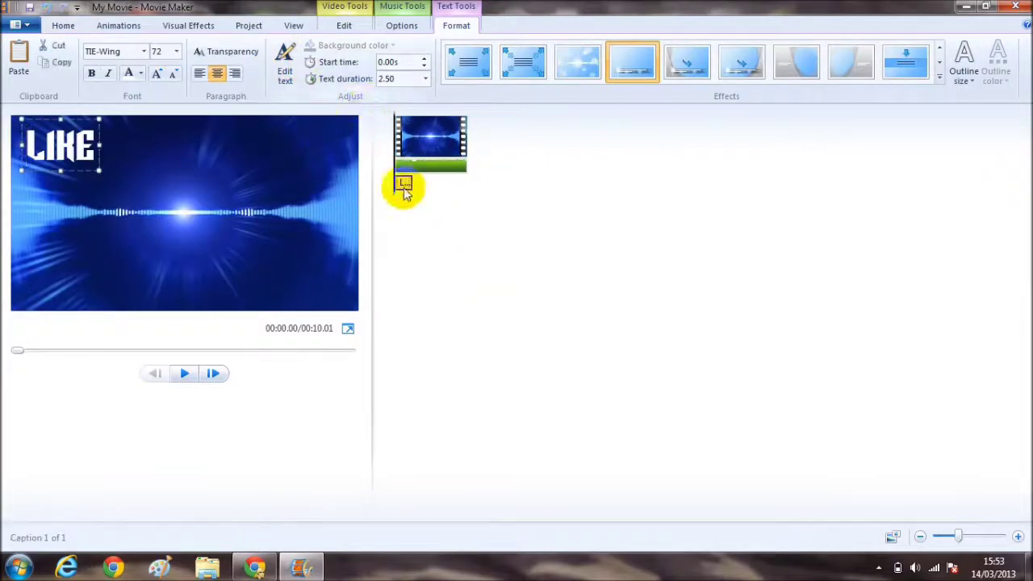
click(411, 184)
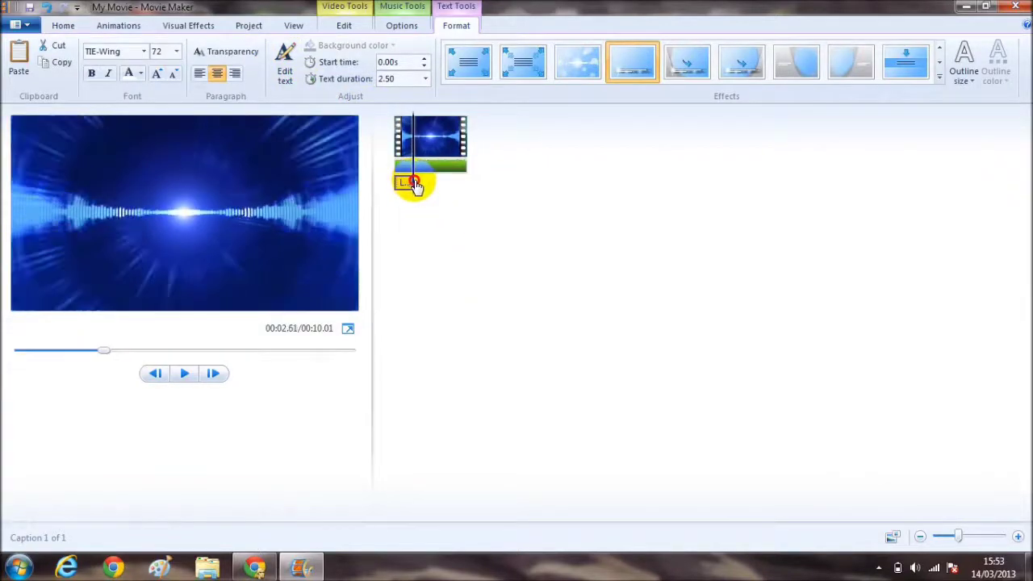
click(432, 186)
click(419, 187)
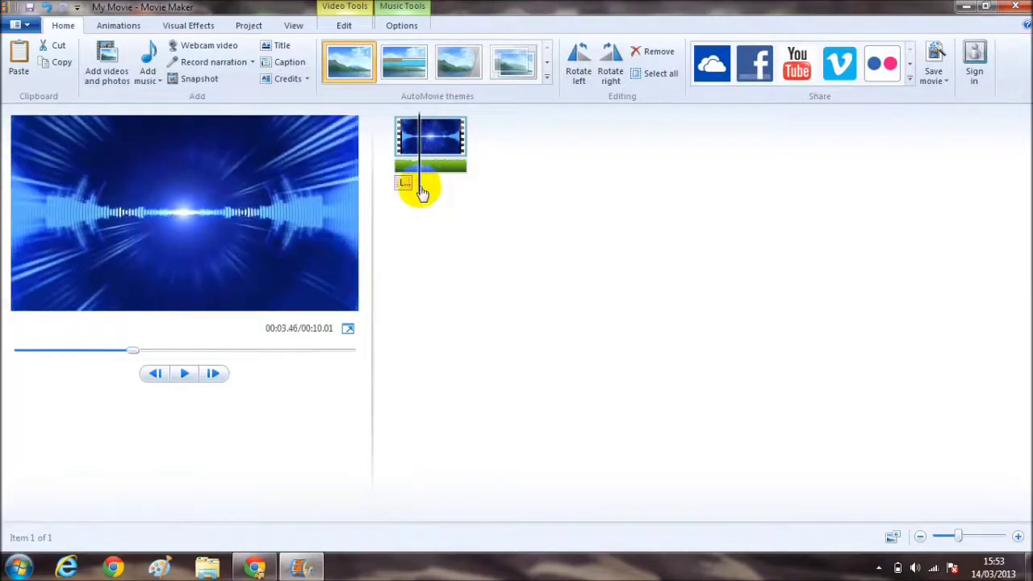
click(281, 63)
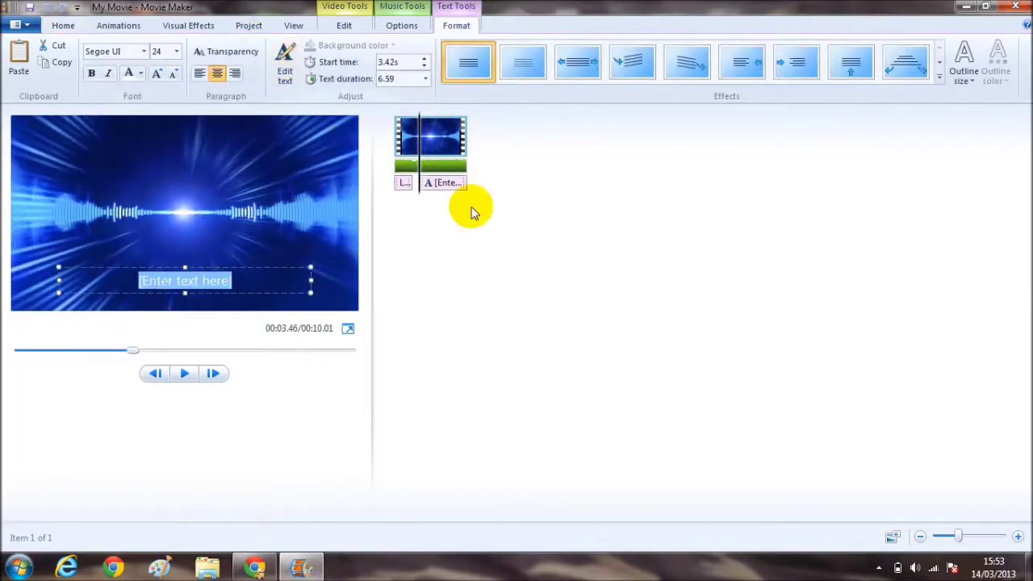
Step: Move the new caption on the timeline to start at 2.61 s, right after LIKE
click(423, 185)
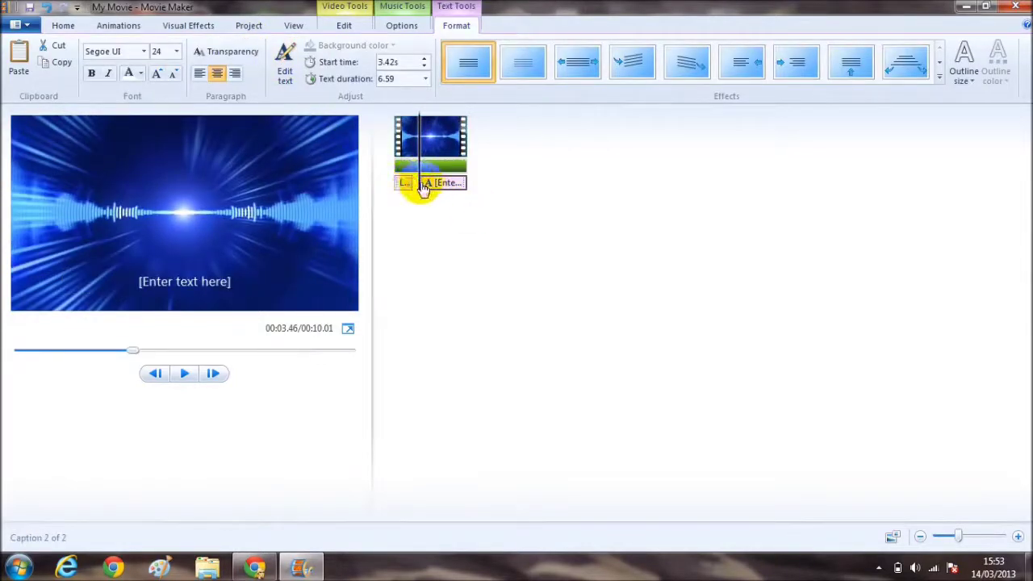
drag(414, 187, 410, 185)
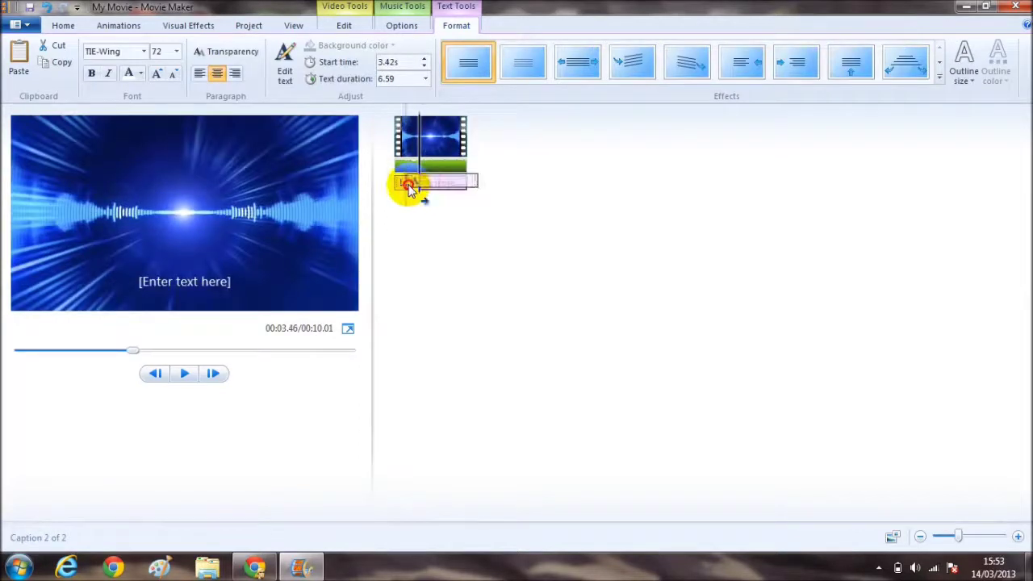
mouse_move(410, 186)
mouse_down()
mouse_move(433, 191)
mouse_move(416, 190)
mouse_up()
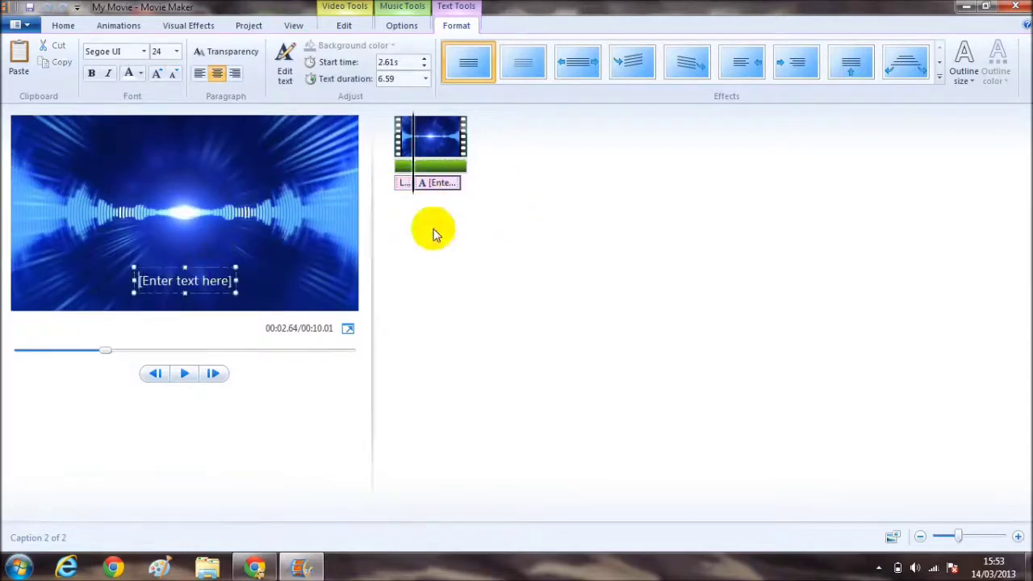
Step: Replace the placeholder with 'Comment' at size 72 and place its widened box lower right
drag(233, 280, 9, 282)
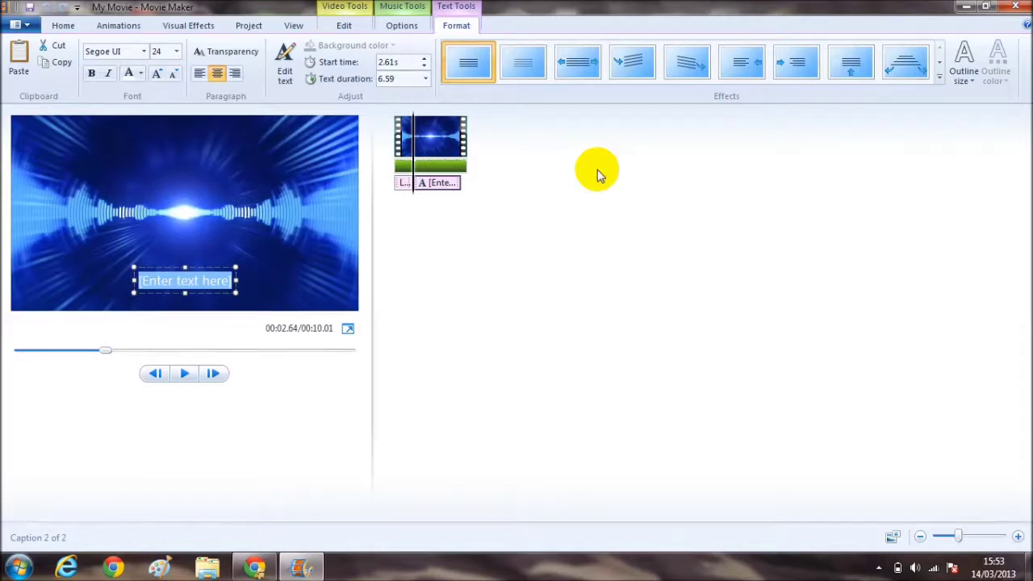
text(c)
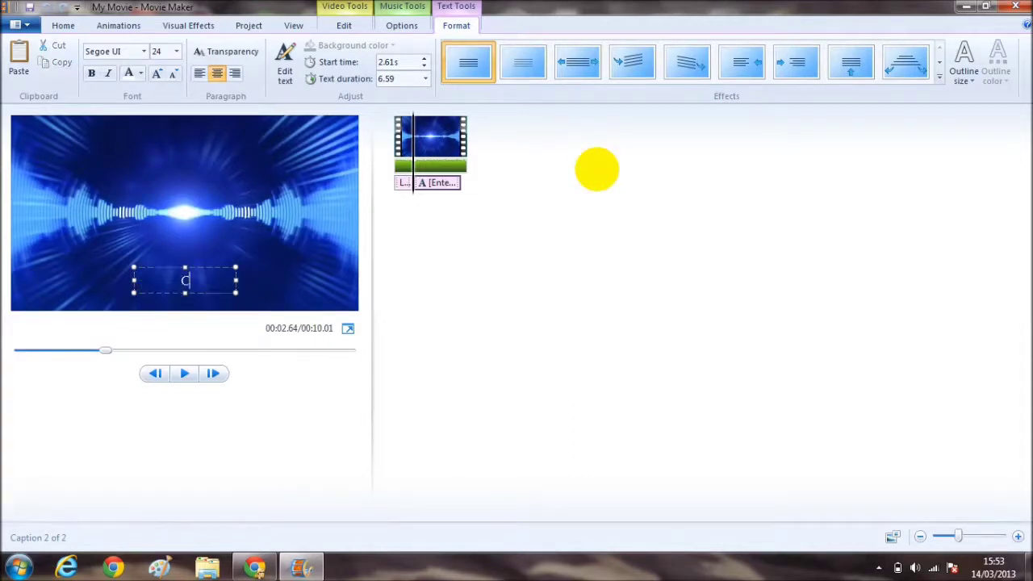
text(omment)
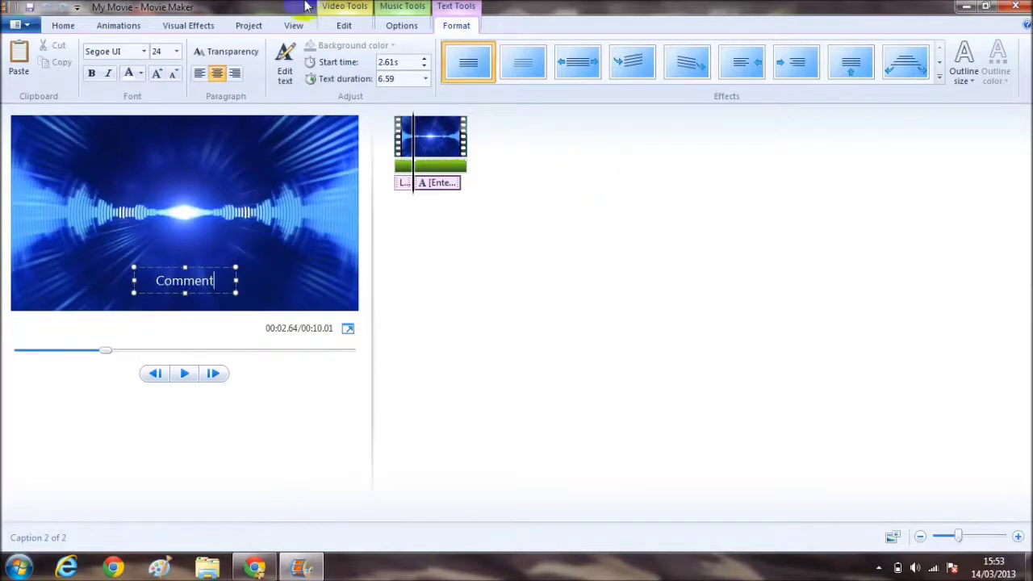
drag(192, 280, 136, 282)
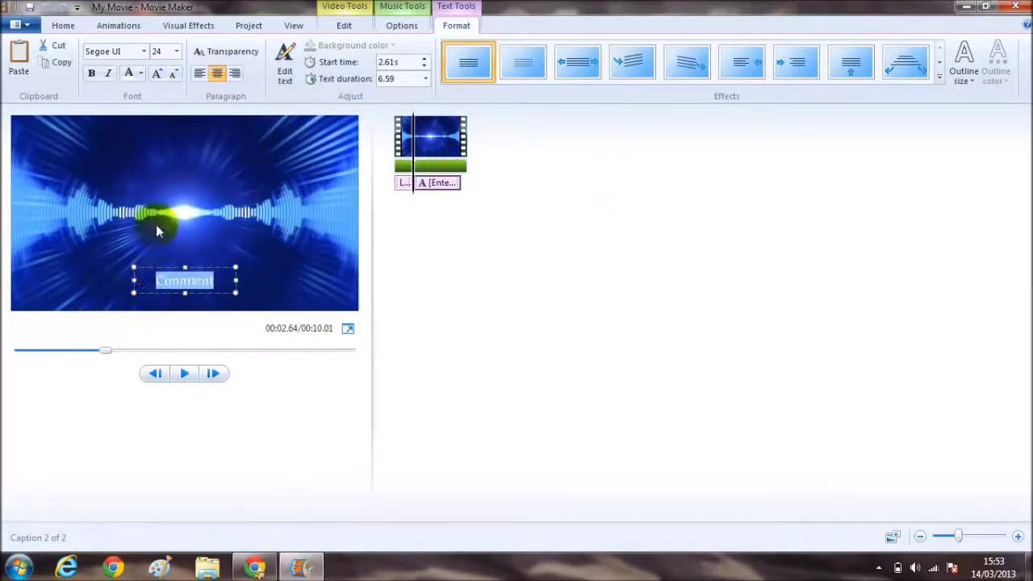
click(176, 52)
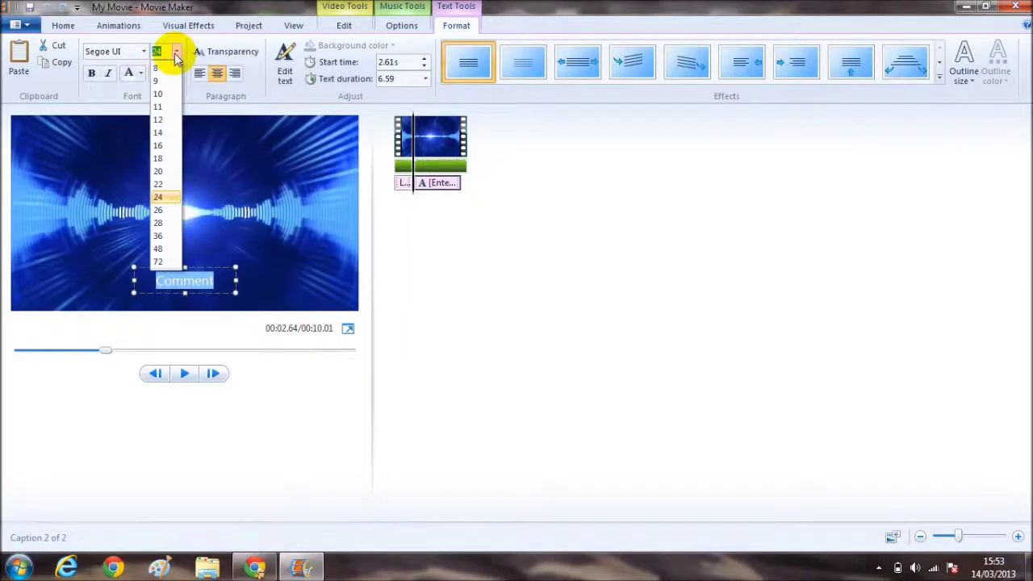
click(158, 261)
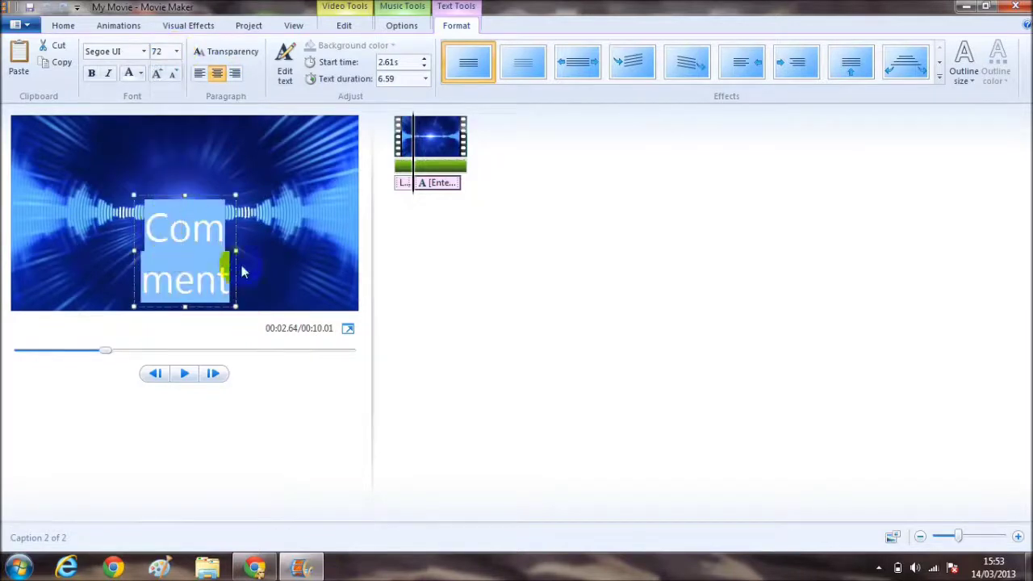
drag(235, 252, 345, 258)
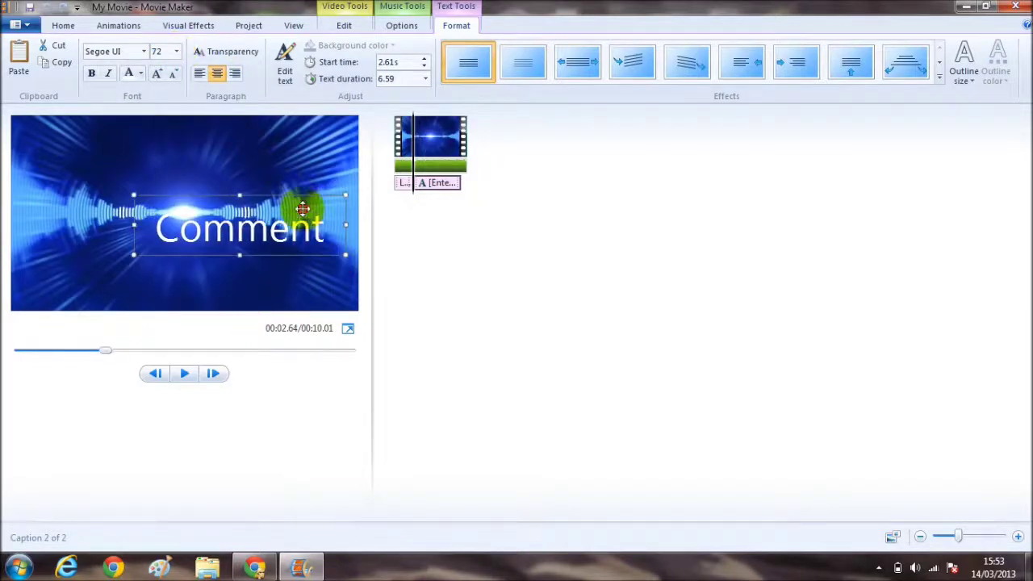
mouse_move(299, 207)
mouse_down()
mouse_move(312, 248)
mouse_move(95, 279)
mouse_up()
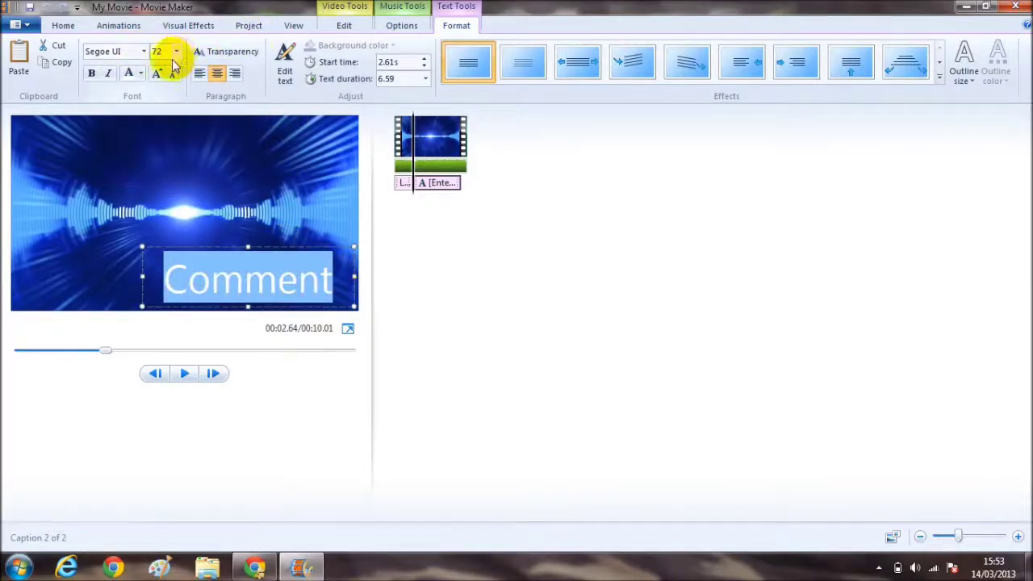
Step: Change the COMMENT caption font to TIE-Wing
click(143, 51)
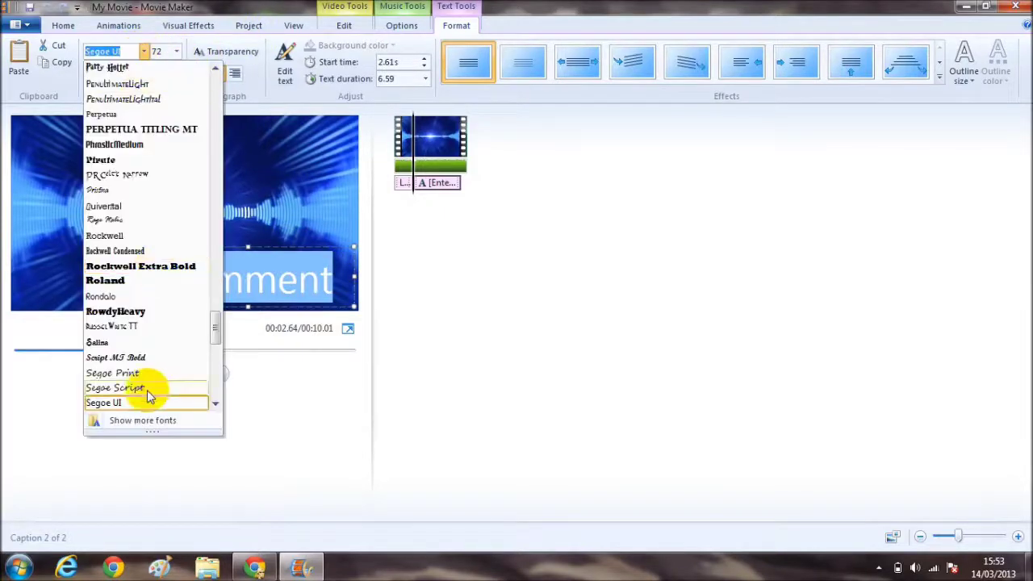
scroll(148, 391, down, 2)
scroll(143, 369, down, 2)
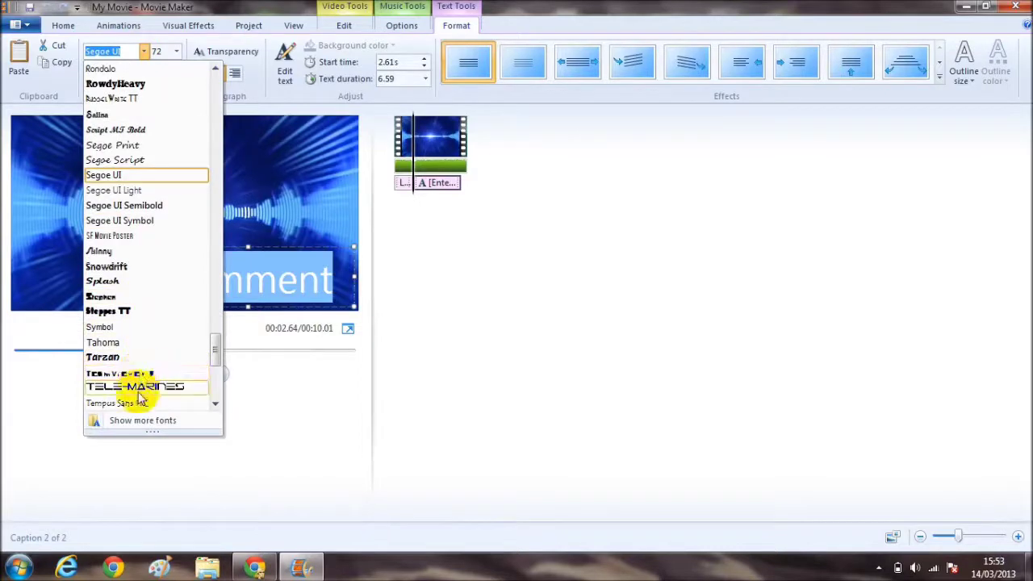
scroll(137, 386, down, 2)
click(141, 341)
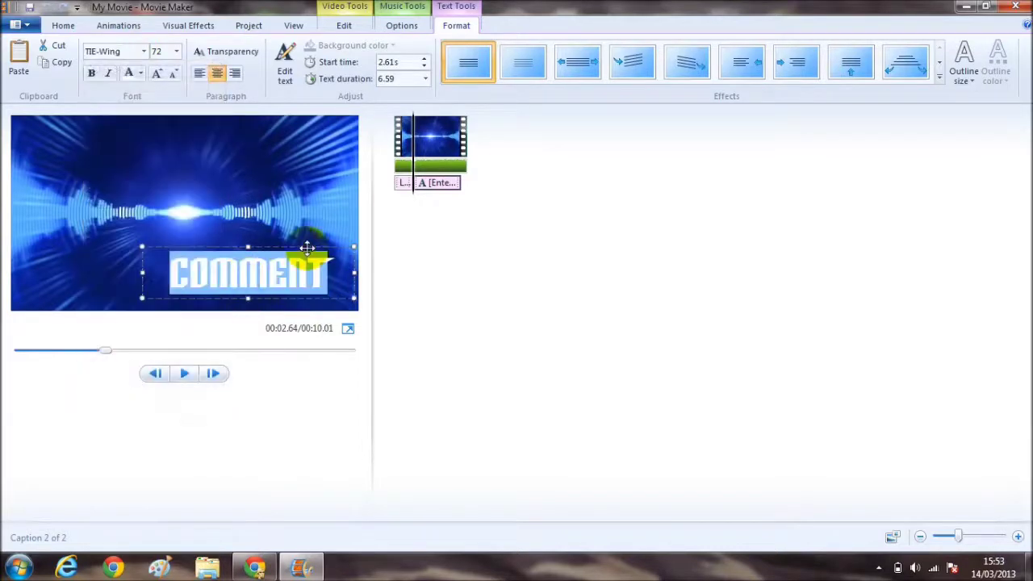
Step: Give COMMENT a cinematic animation effect and a 2.50-second text duration
click(940, 81)
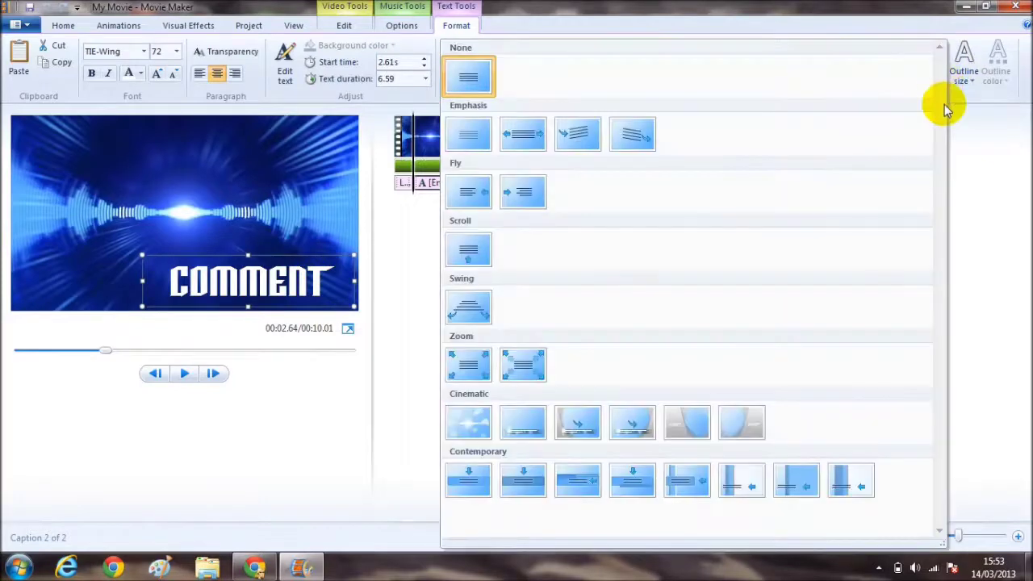
click(535, 423)
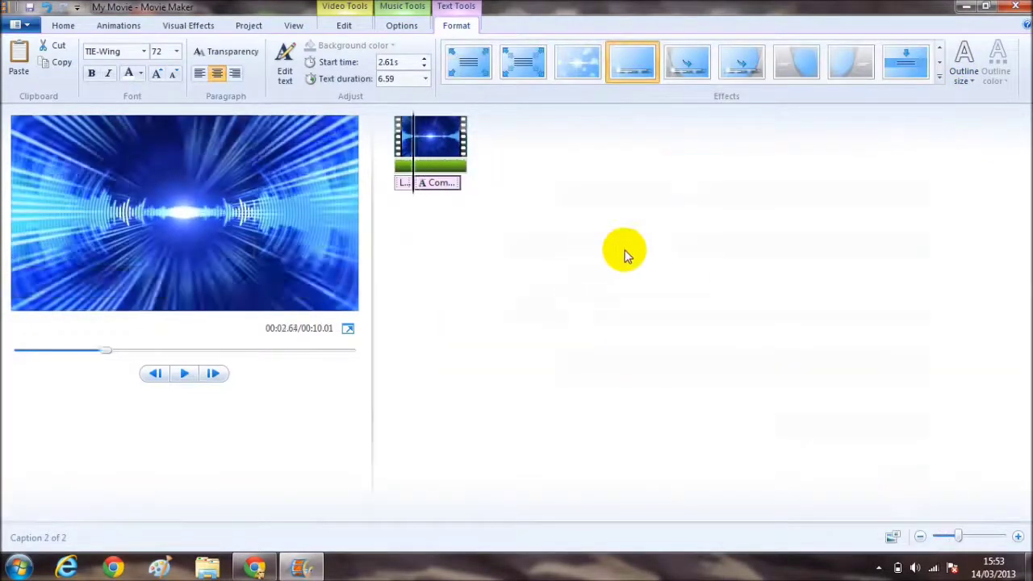
click(379, 78)
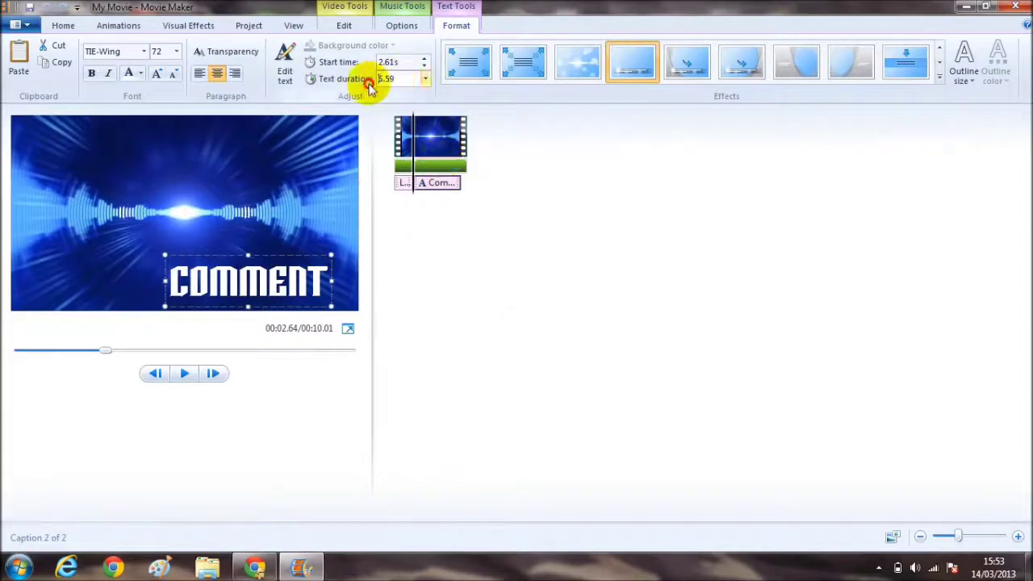
drag(407, 81, 353, 85)
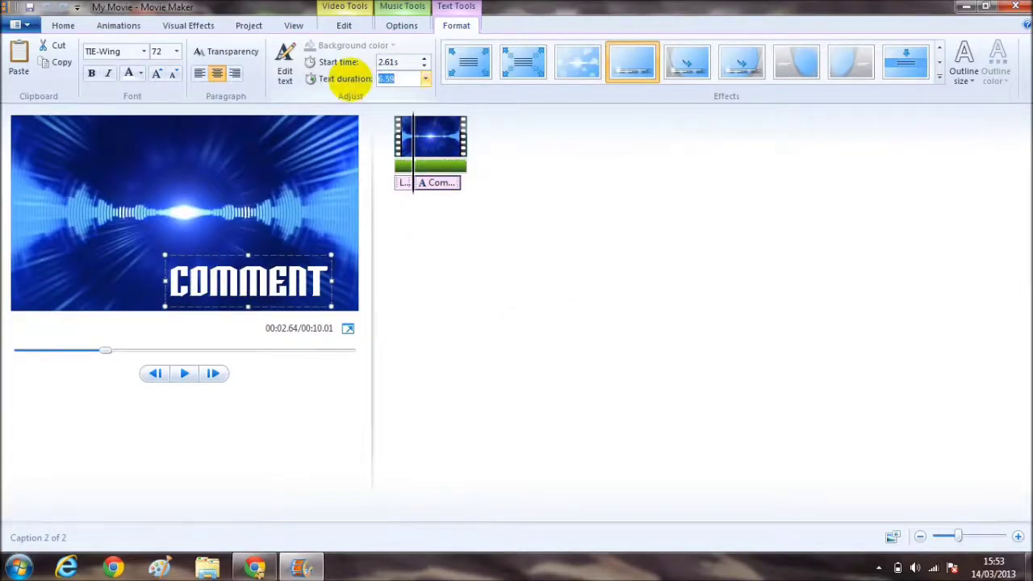
text(2.5)
key(Return)
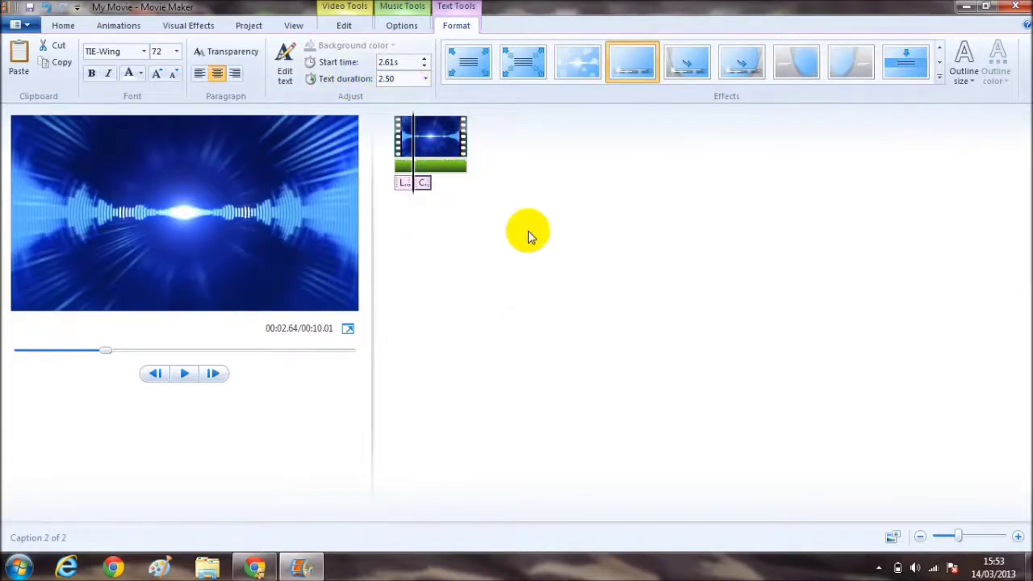
click(442, 187)
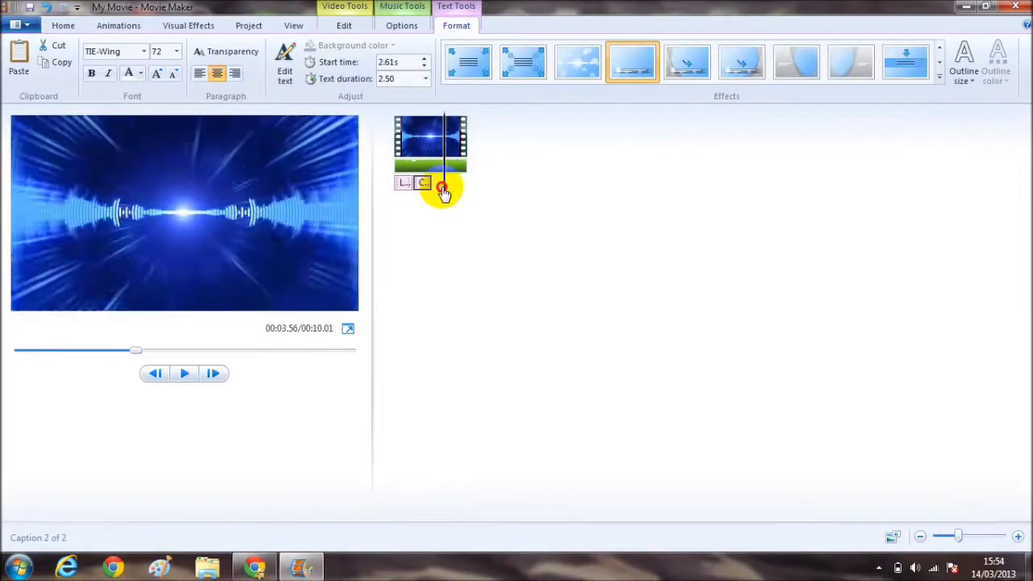
Step: Add a third caption and position it at 5.01 s, directly after COMMENT
click(63, 25)
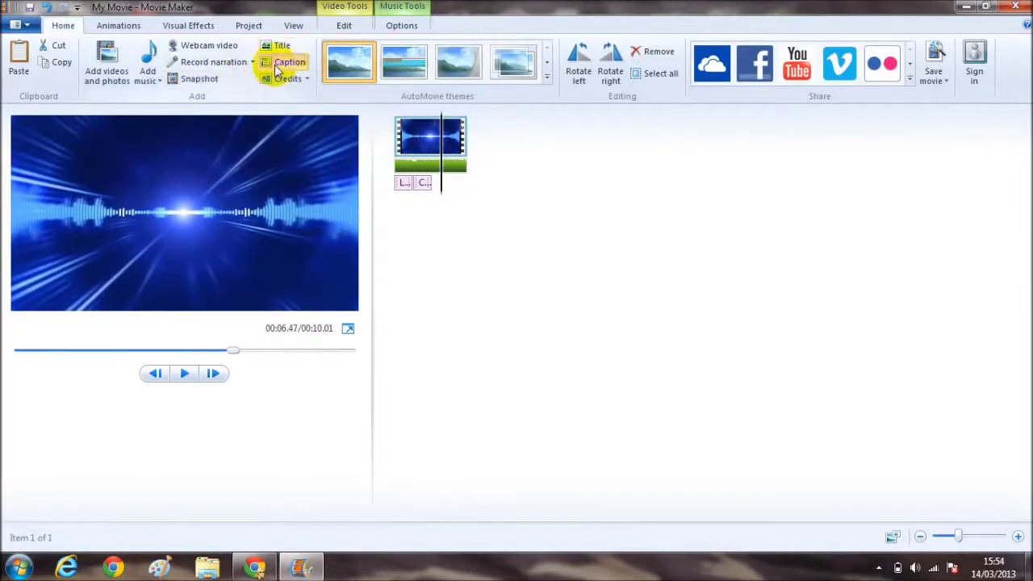
click(282, 65)
click(445, 185)
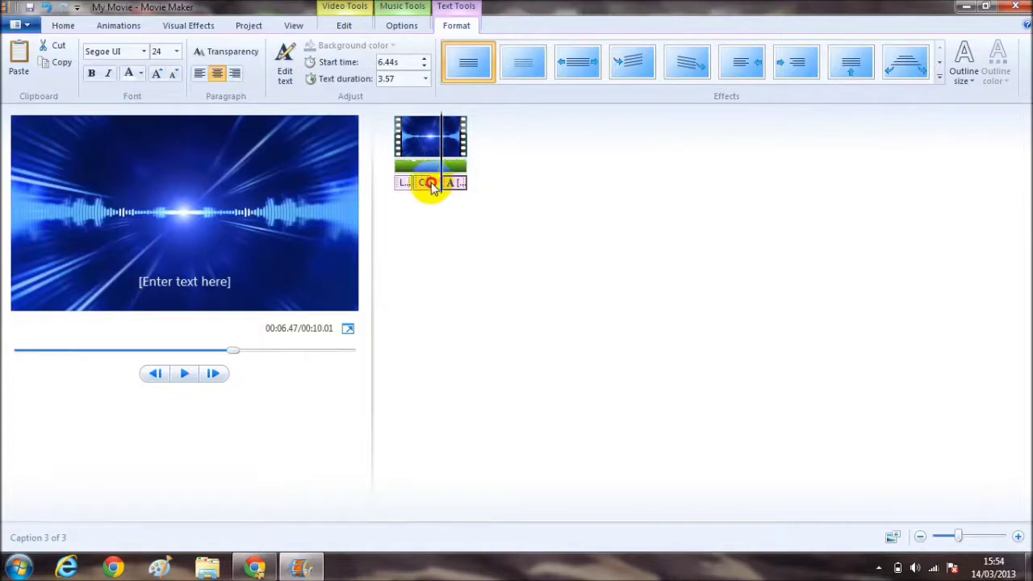
click(427, 185)
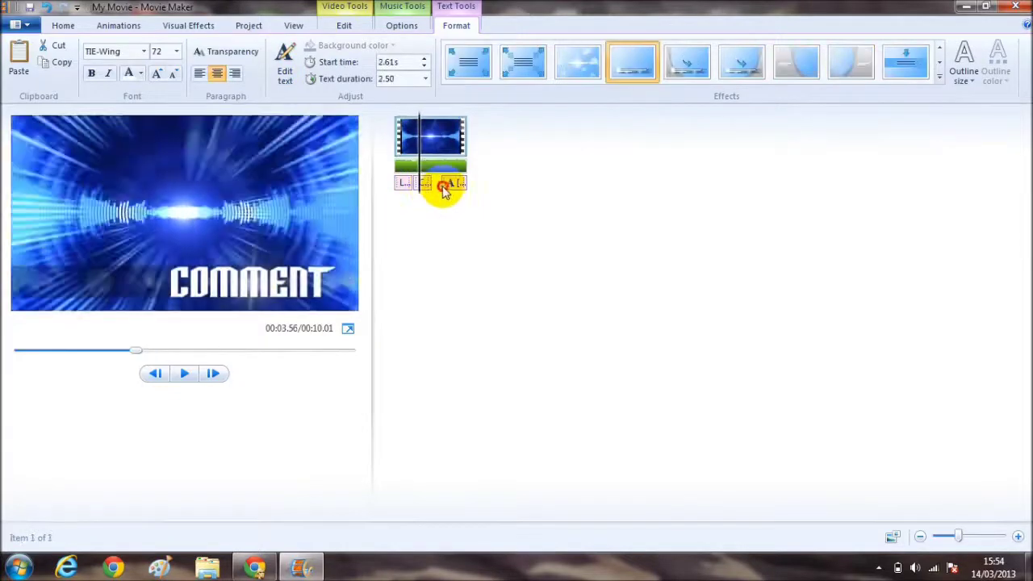
drag(445, 190, 436, 190)
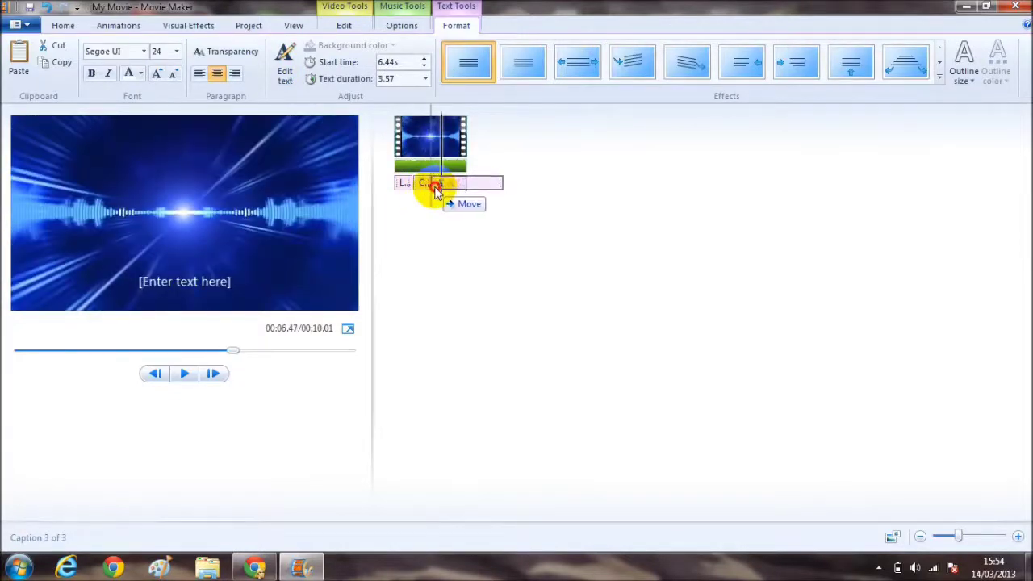
drag(436, 190, 442, 185)
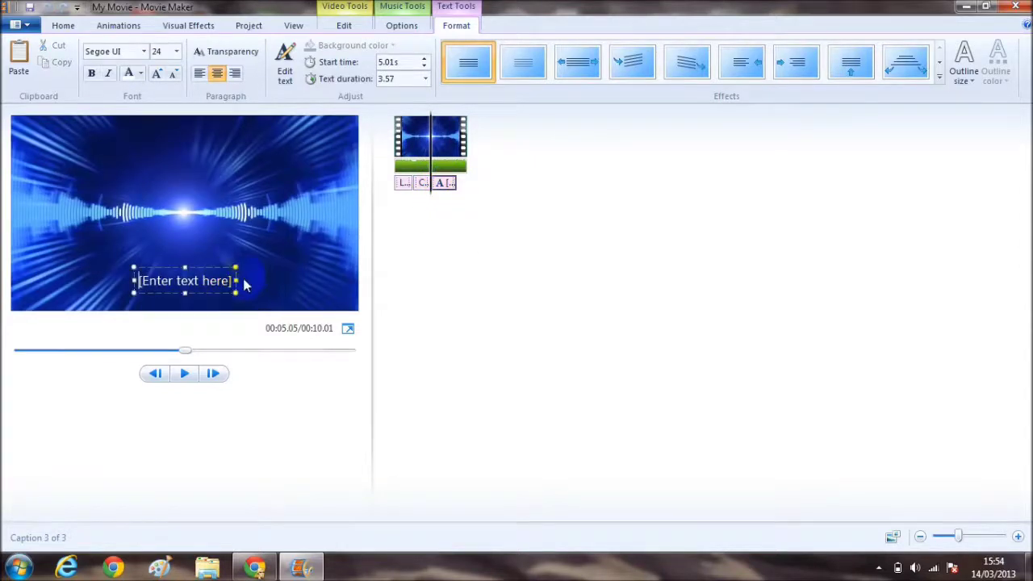
Step: Replace the third caption's placeholder text with SUBSCRIBE!!!
drag(231, 281, 71, 292)
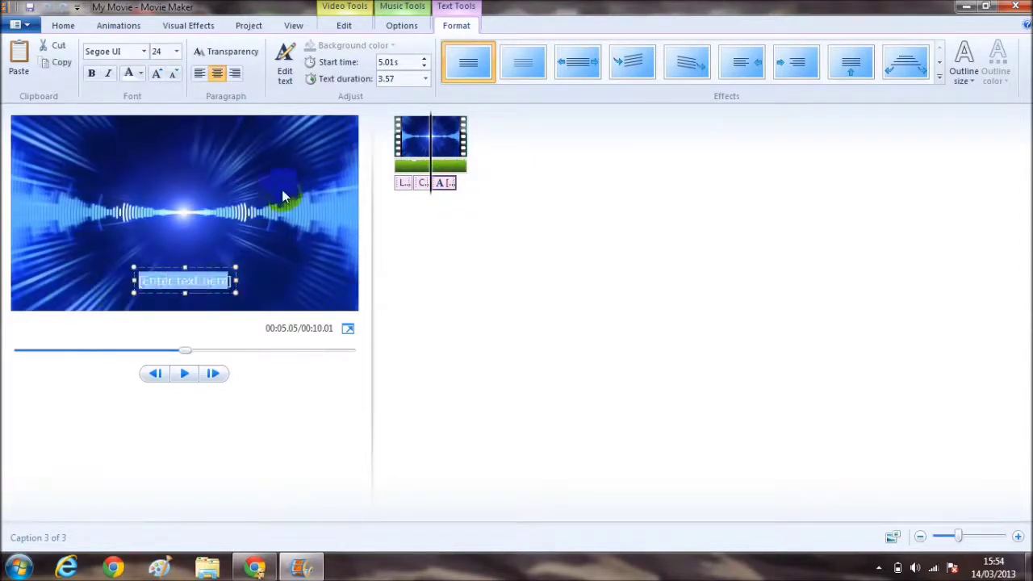
key(BackSpace)
text(SUBSCR)
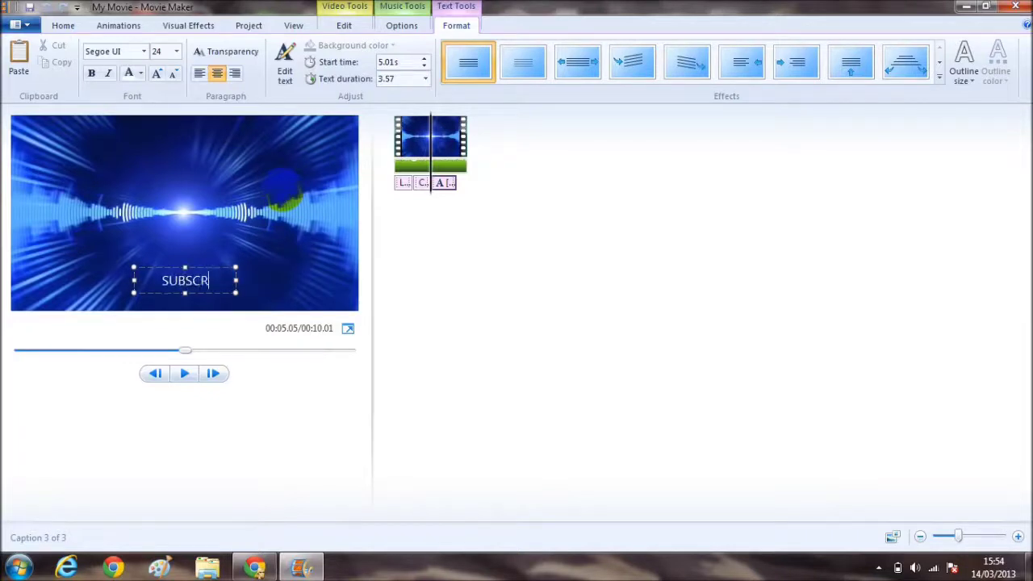
text(IBE!!!)
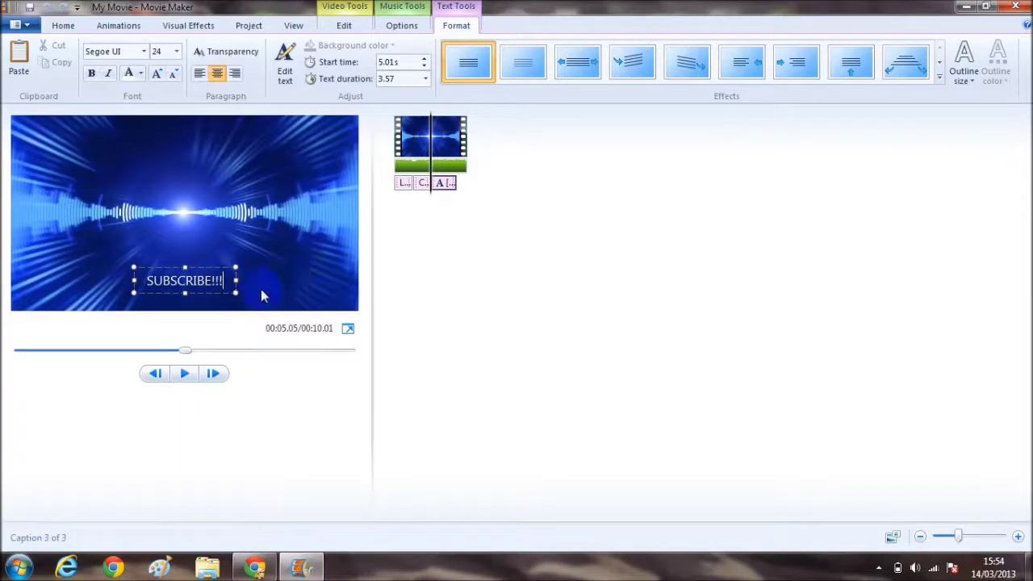
Step: Set SUBSCRIBE!!! to size 72 and move its widened box to mid-frame
drag(112, 281, 230, 283)
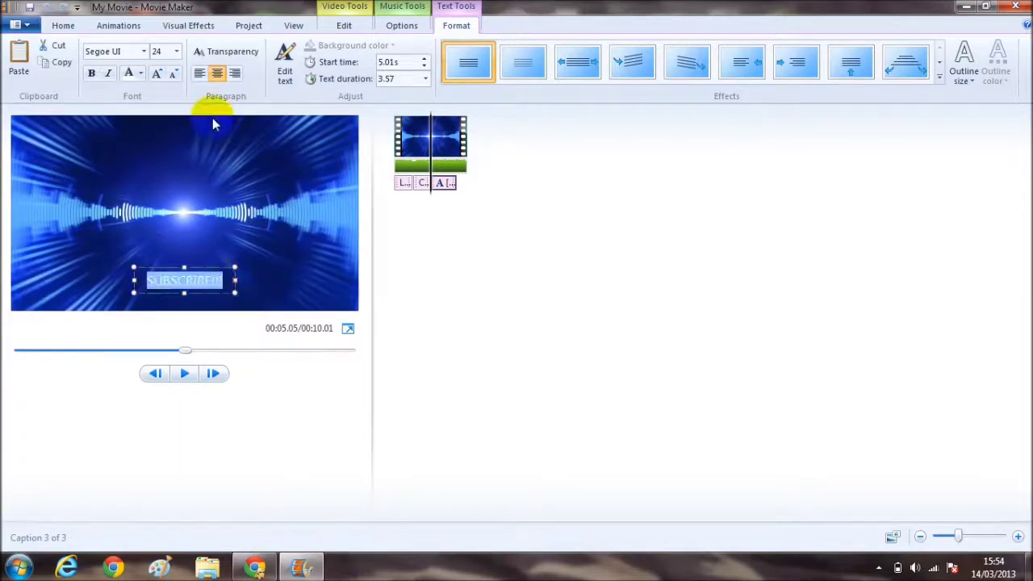
click(176, 51)
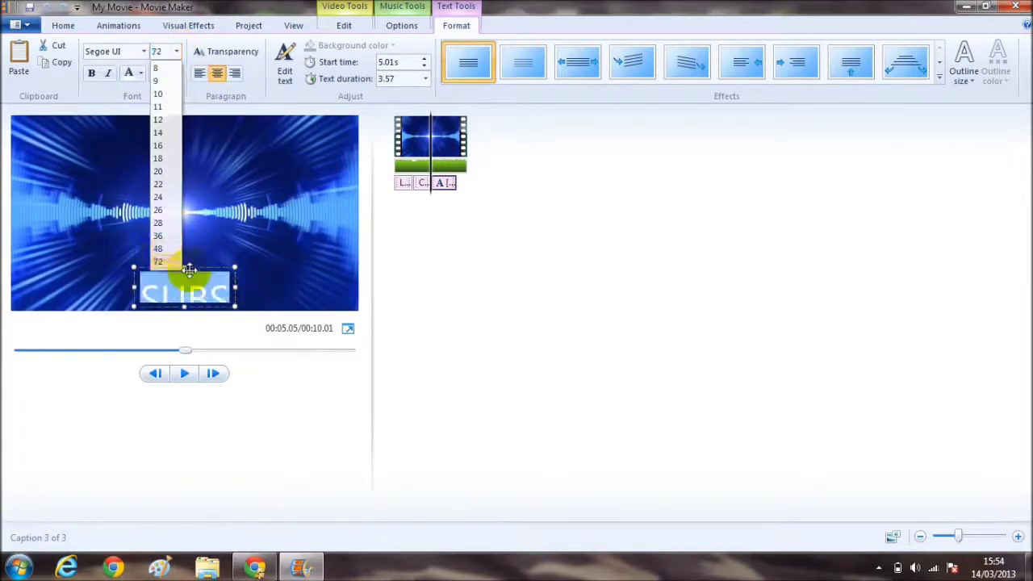
click(159, 260)
drag(207, 269, 166, 145)
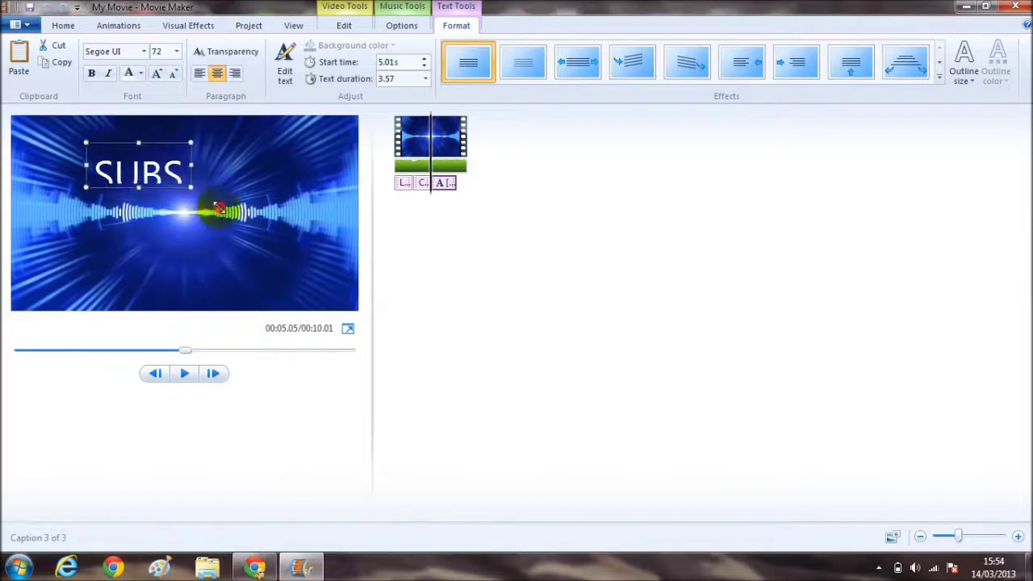
drag(188, 182, 330, 272)
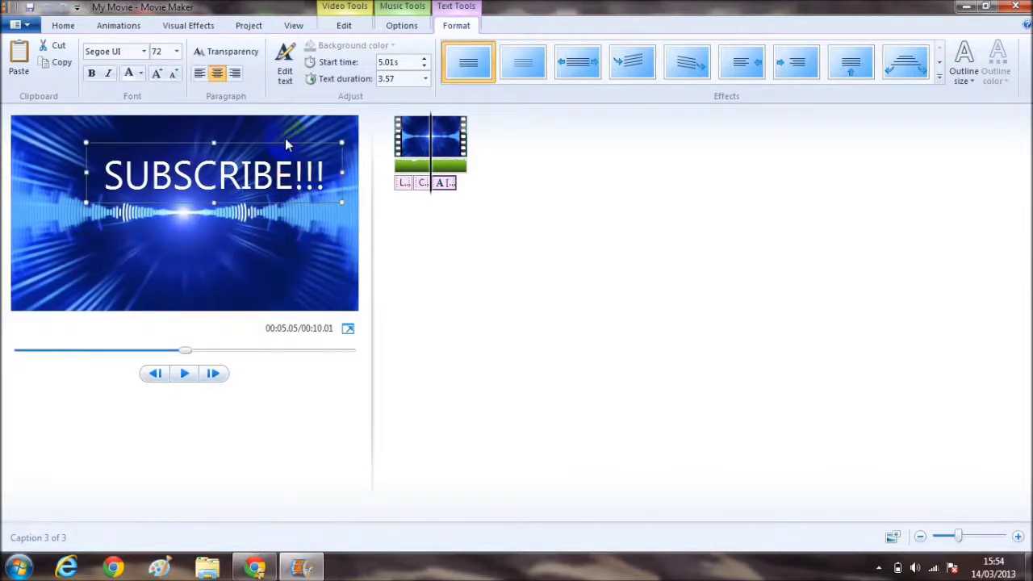
drag(285, 140, 261, 179)
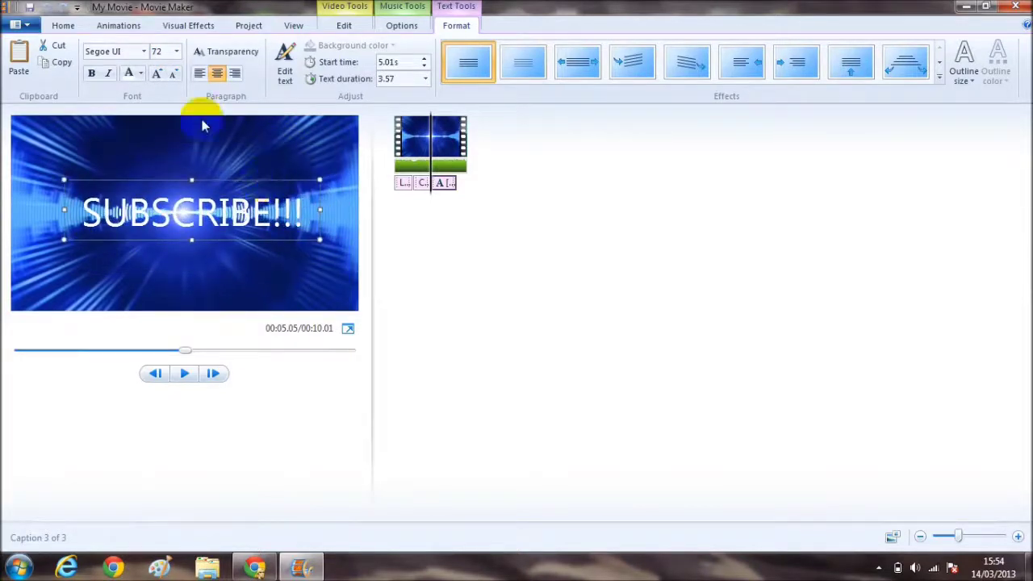
Step: Set the SUBSCRIBE!!! duration to 5.00 seconds and apply a cinematic effect
click(454, 189)
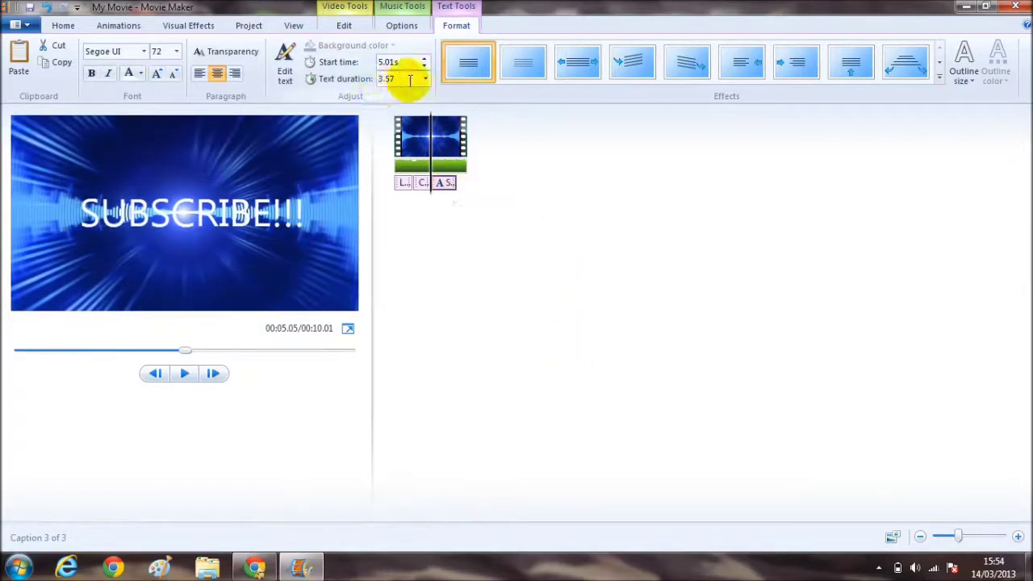
mouse_move(376, 79)
mouse_down()
mouse_move(397, 78)
mouse_move(371, 78)
mouse_up()
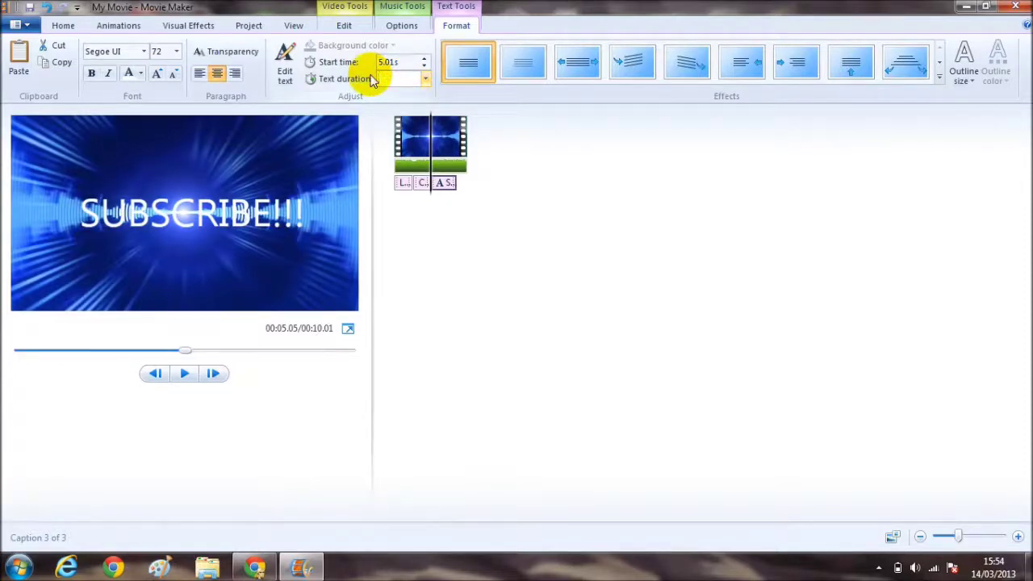
key(Return)
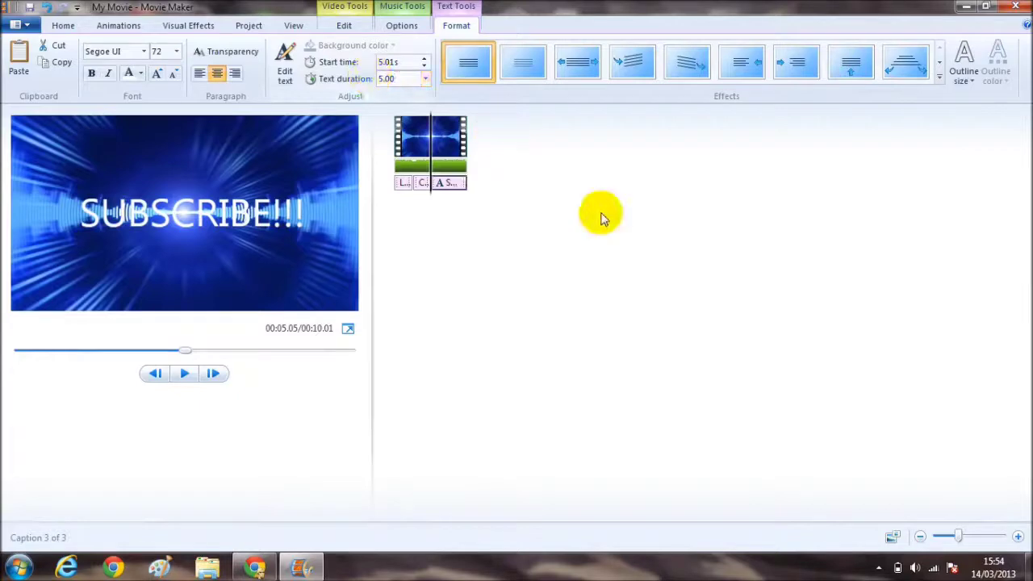
click(939, 77)
click(468, 424)
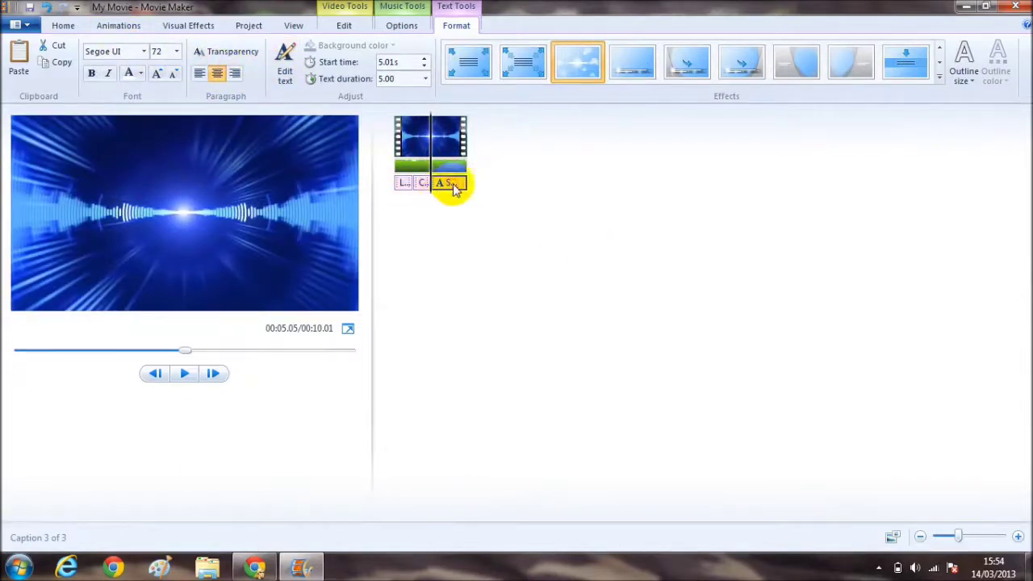
Step: Switch SUBSCRIBE!!! to the TIE-Wing font, widening the box to fit one line
click(448, 183)
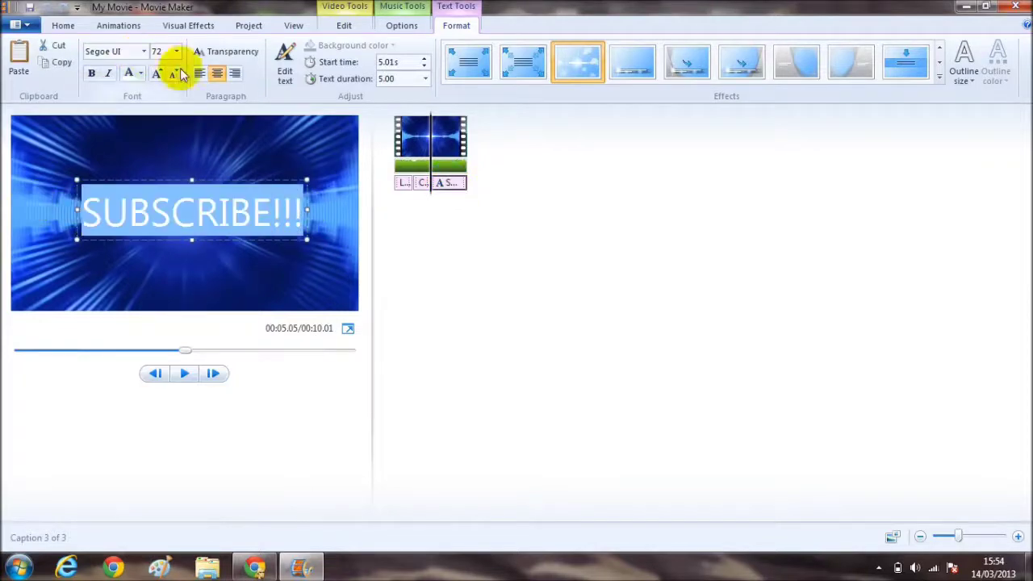
click(142, 51)
scroll(129, 355, down, 4)
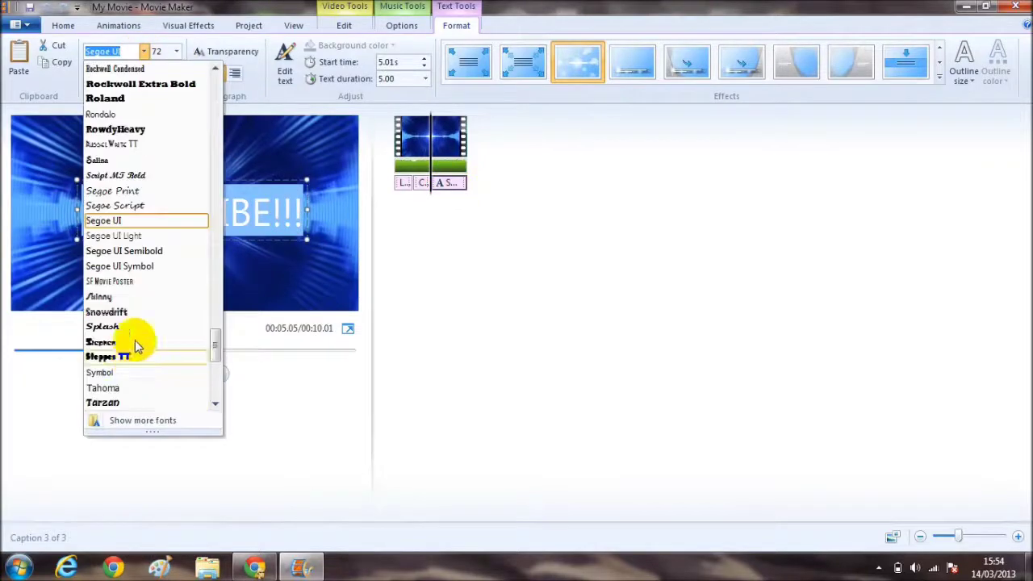
scroll(132, 323, down, 1)
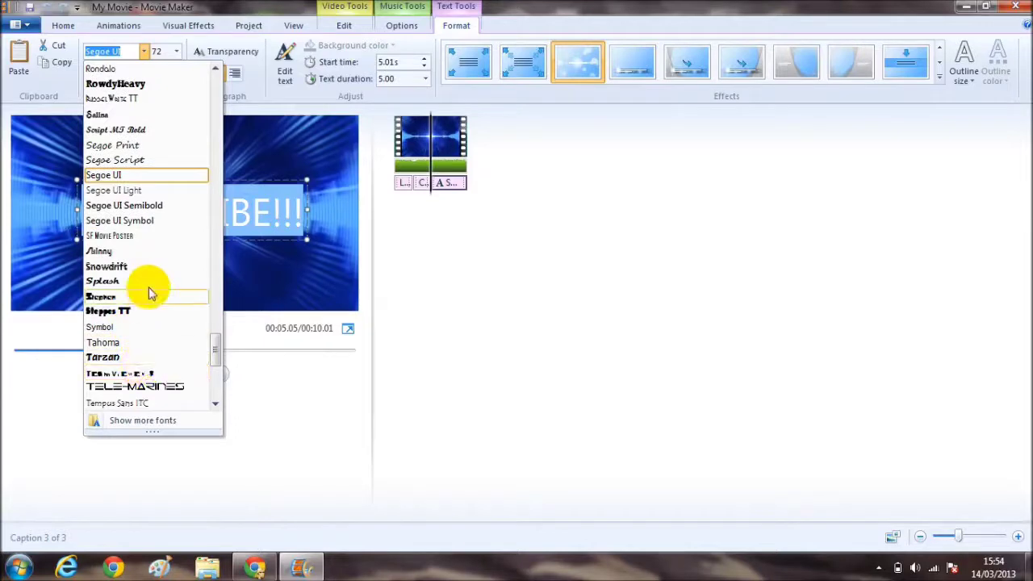
scroll(145, 292, down, 1)
scroll(149, 307, down, 1)
click(161, 342)
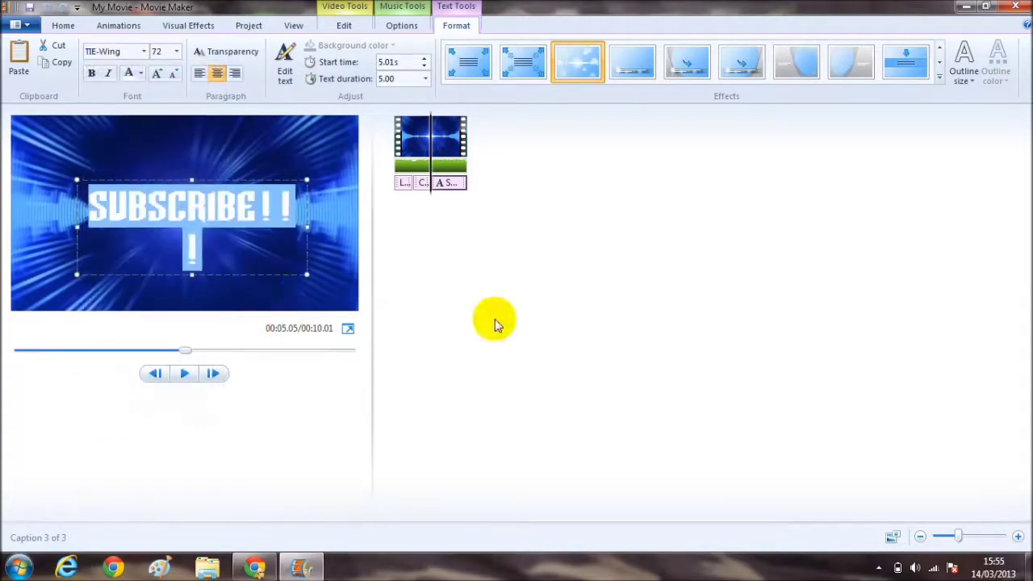
drag(307, 227, 318, 222)
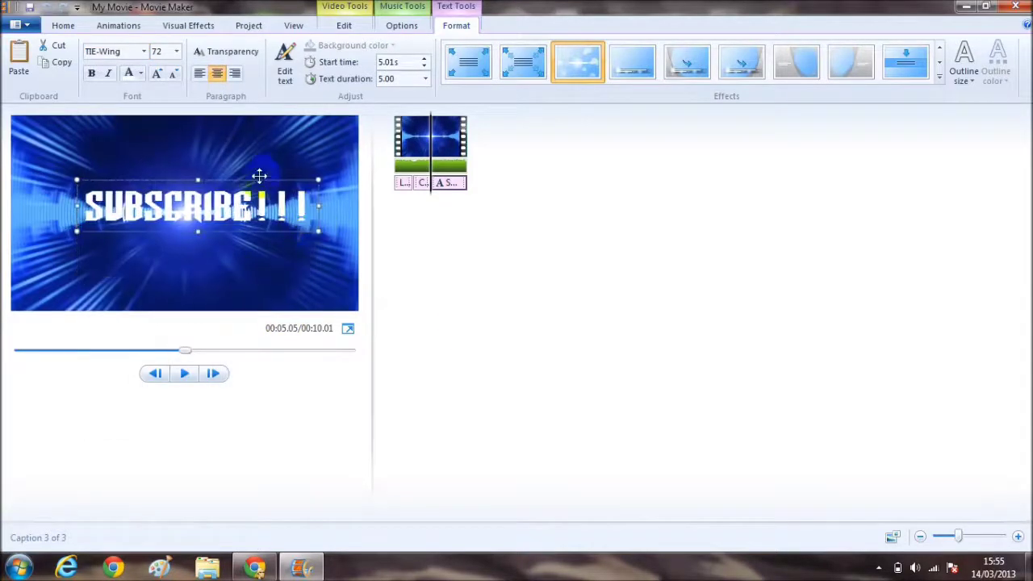
click(548, 271)
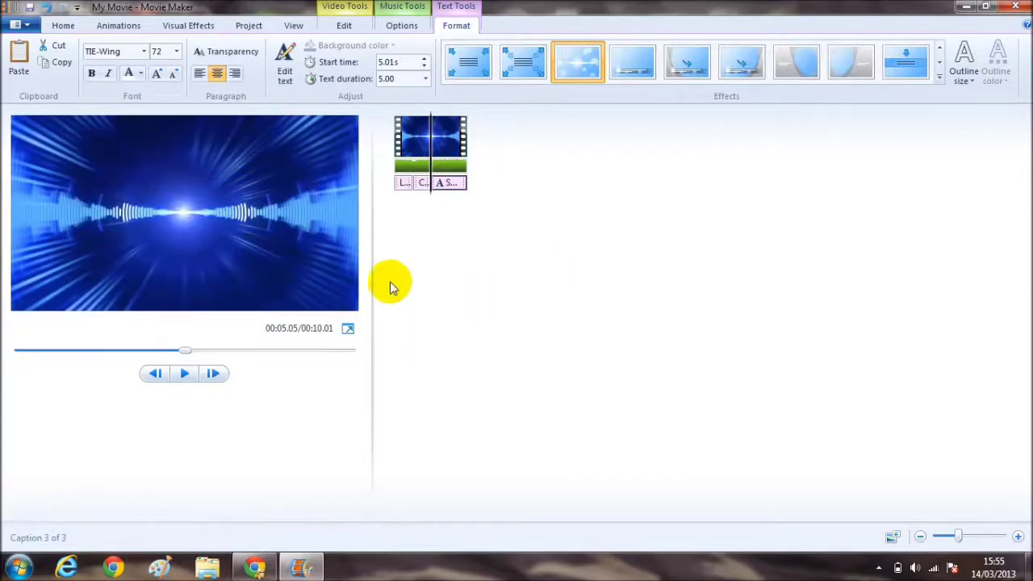
drag(433, 150, 377, 153)
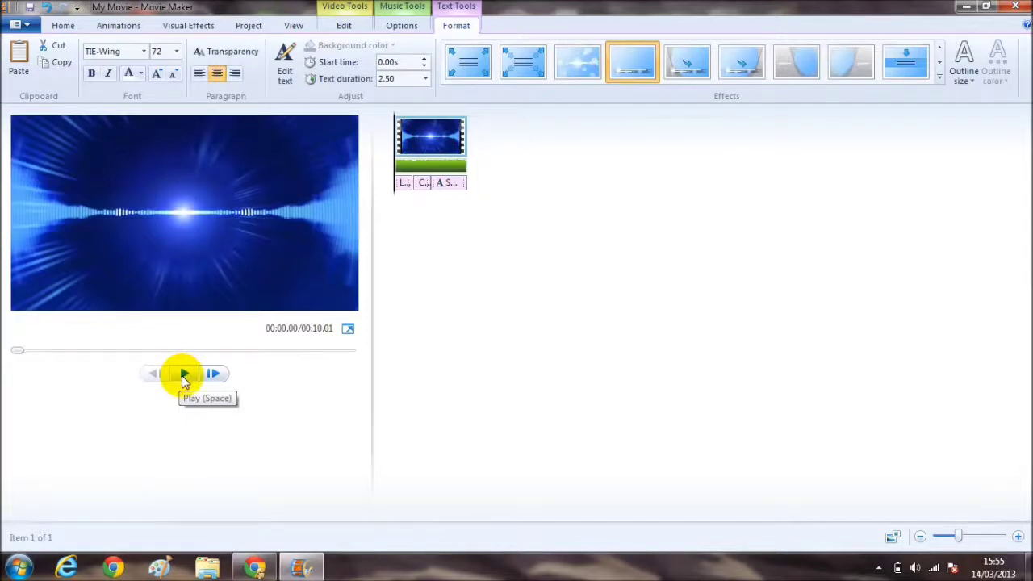
click(347, 329)
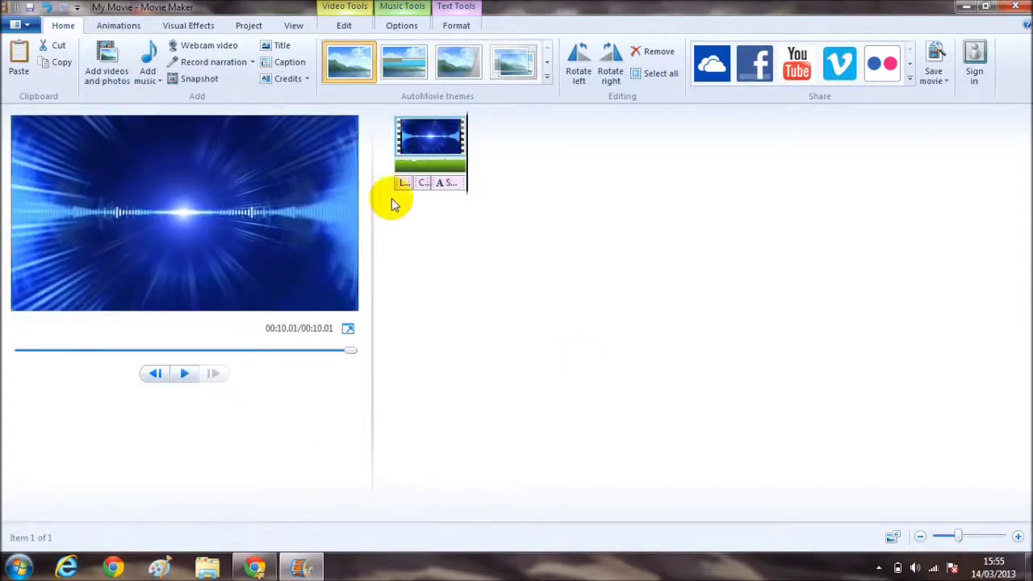
Step: Rewind the preview to the movie's start and show the hidden notification-area icons
click(404, 177)
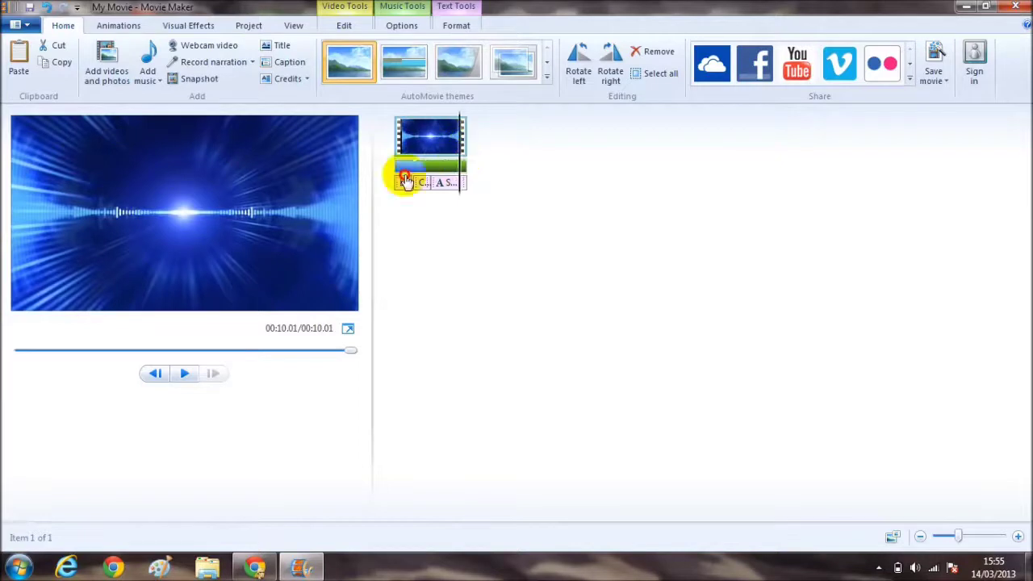
click(476, 199)
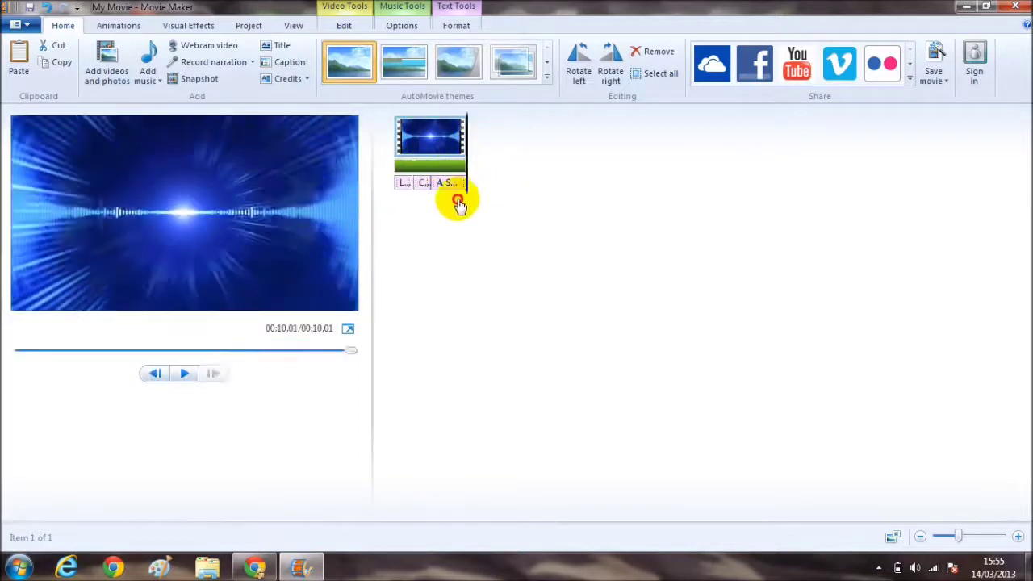
click(390, 197)
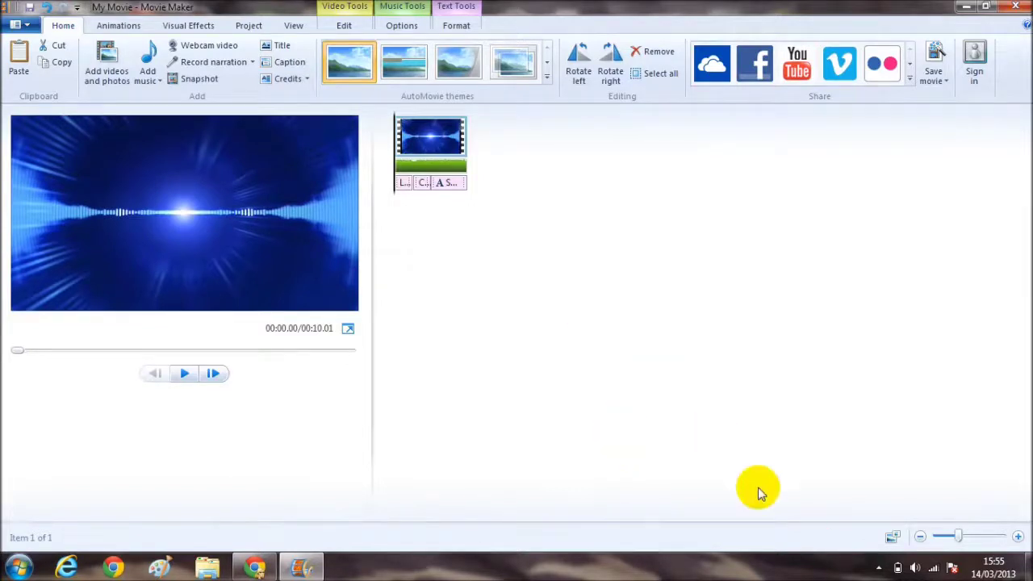
click(880, 568)
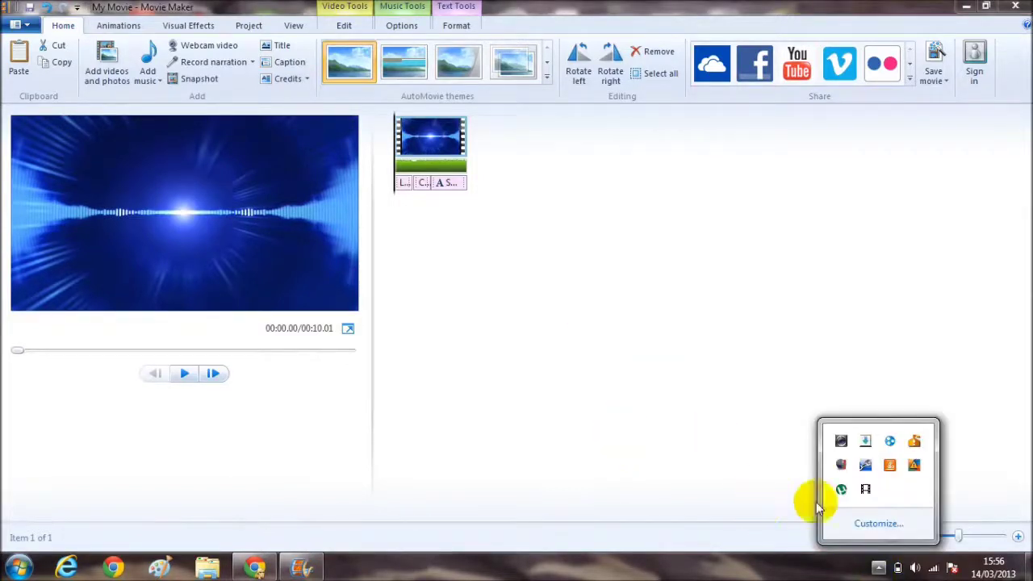